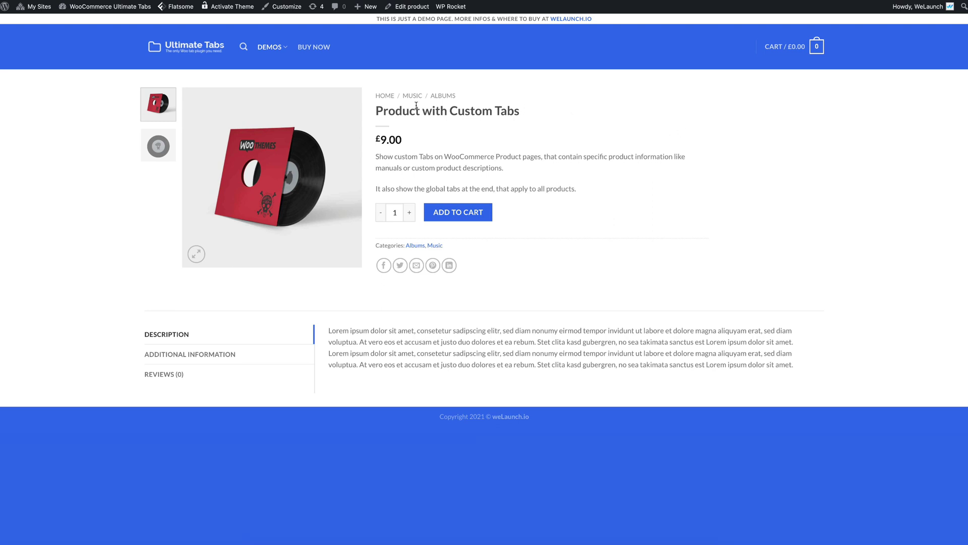
Step: Look over the product title and the Description, Additional Information and Reviews tabs
{"action": "left_click_drag", "start_coordinate": [383, 111], "coordinate": [499, 126]}
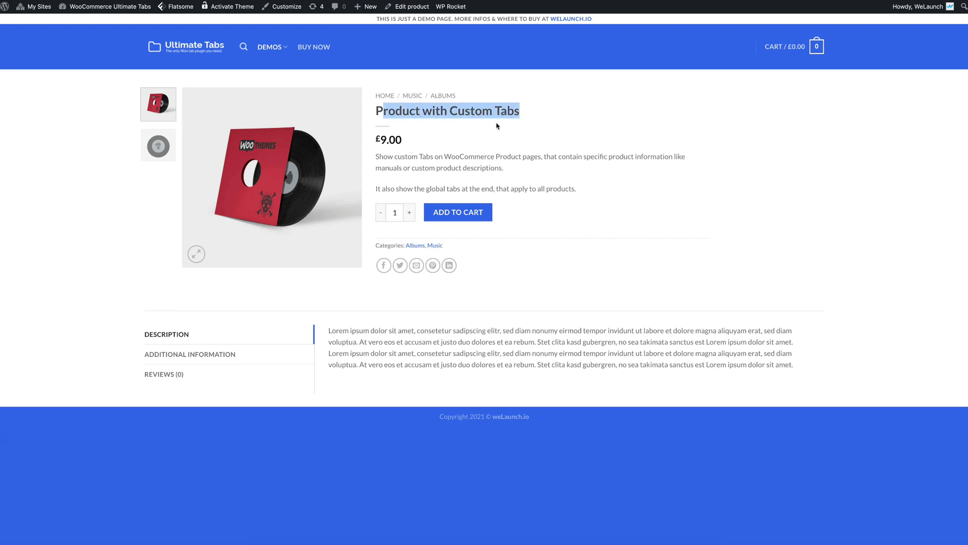
{"action": "left_click", "coordinate": [503, 164]}
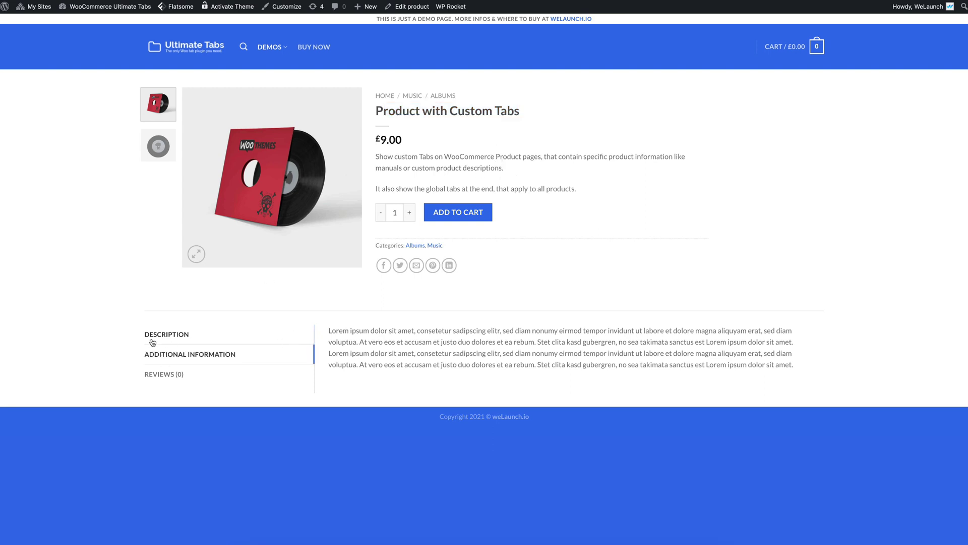
{"action": "left_click_drag", "start_coordinate": [131, 335], "coordinate": [146, 336]}
{"action": "left_click", "coordinate": [159, 337]}
{"action": "left_click", "coordinate": [161, 354]}
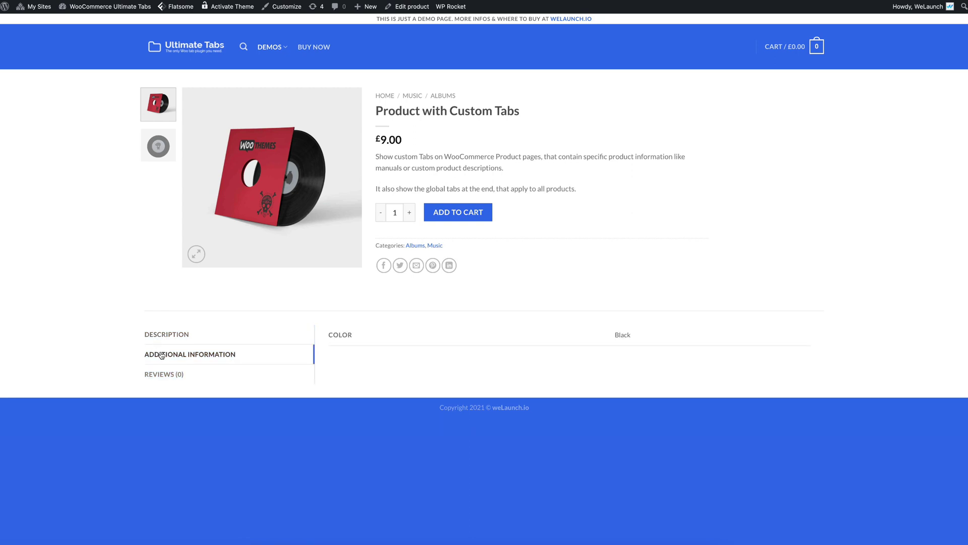
{"action": "left_click", "coordinate": [170, 377]}
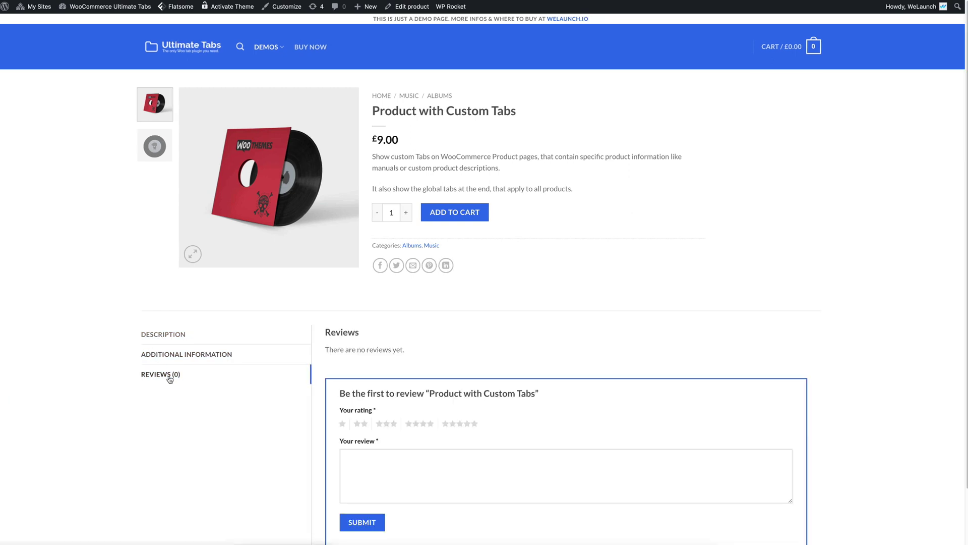
Step: Revisit the Description and Additional Information panels, ending on the Reviews form
{"action": "left_click", "coordinate": [167, 333]}
{"action": "left_click_drag", "start_coordinate": [373, 331], "coordinate": [650, 364]}
{"action": "left_click", "coordinate": [521, 363]}
{"action": "left_click", "coordinate": [214, 356]}
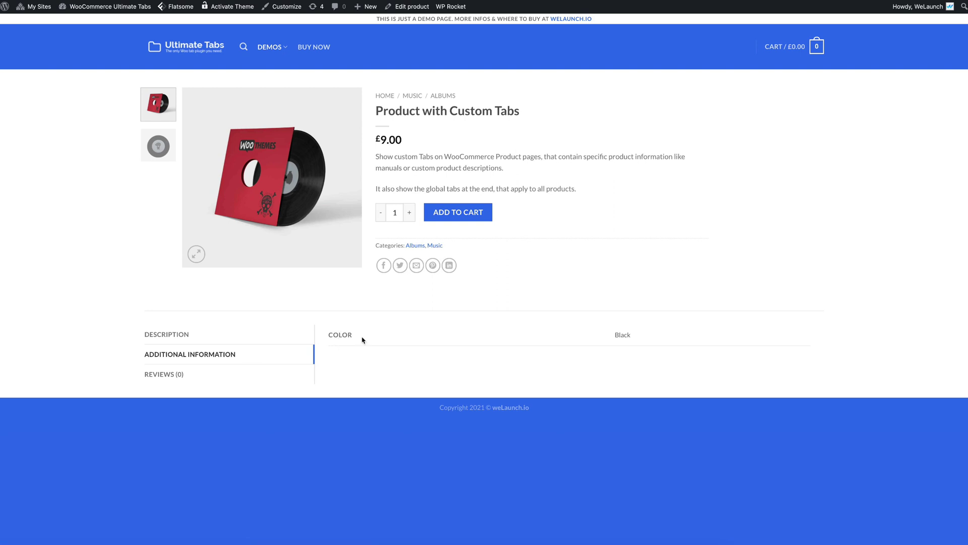
{"action": "left_click", "coordinate": [184, 377]}
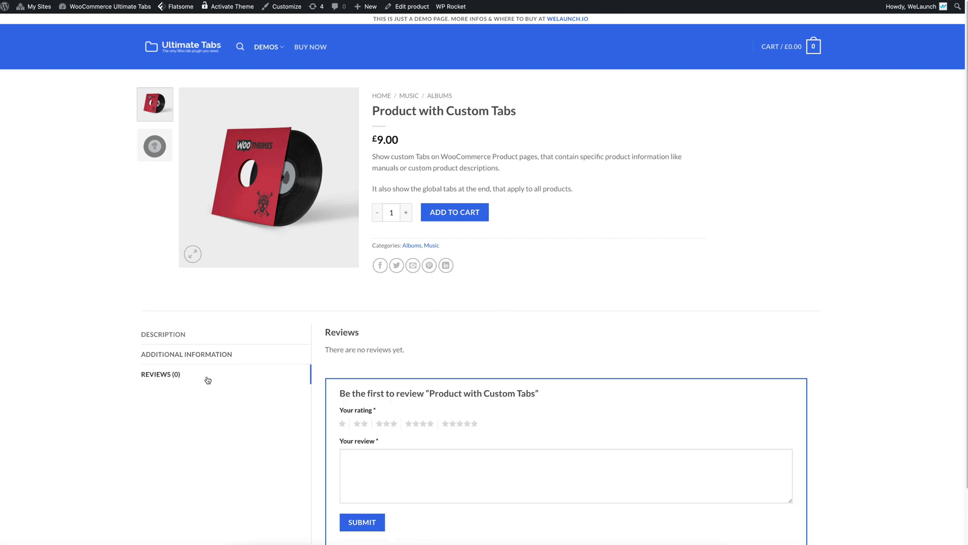
{"action": "scroll", "coordinate": [389, 332], "scroll_direction": "down", "scroll_amount": 1}
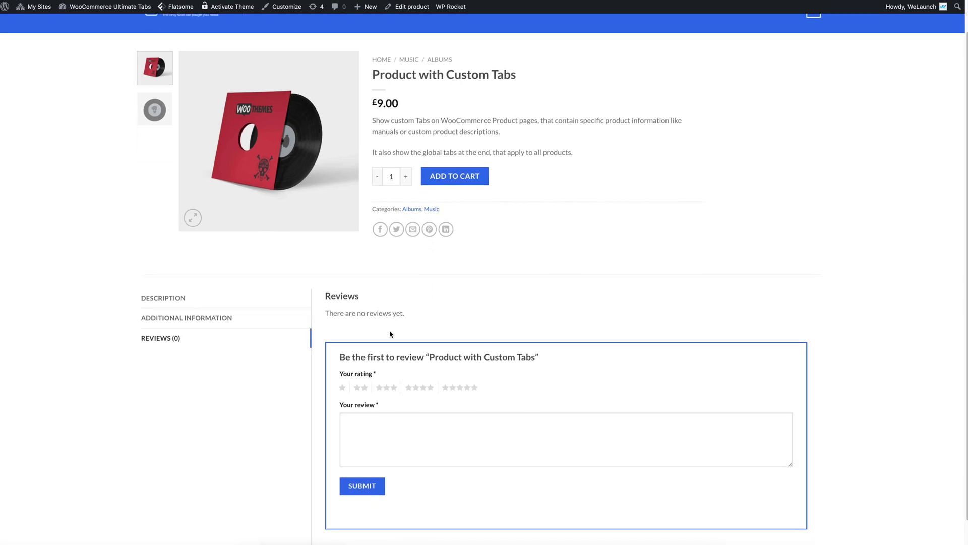
{"action": "scroll", "coordinate": [390, 334], "scroll_direction": "down", "scroll_amount": 1}
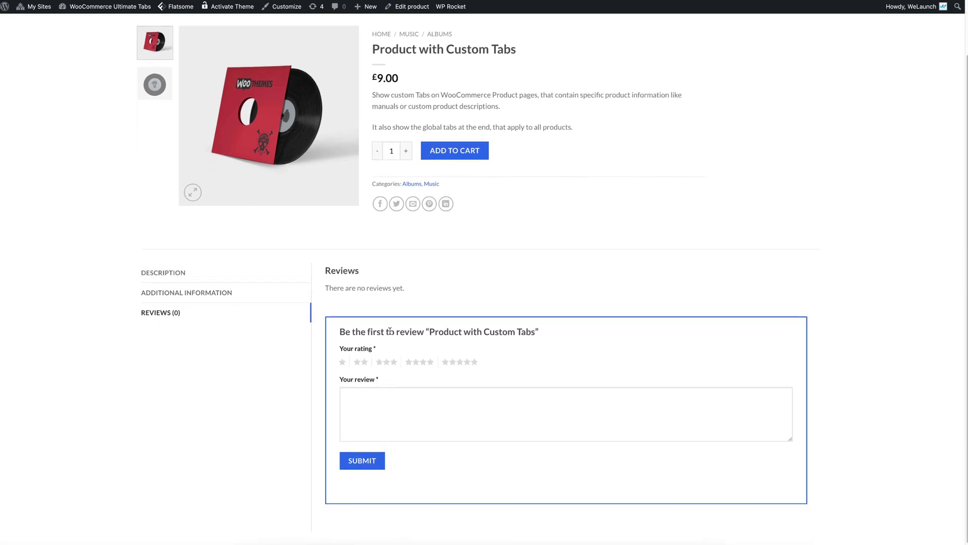
{"action": "scroll", "coordinate": [391, 331], "scroll_direction": "up", "scroll_amount": 1}
{"action": "scroll", "coordinate": [180, 329], "scroll_direction": "up", "scroll_amount": 2}
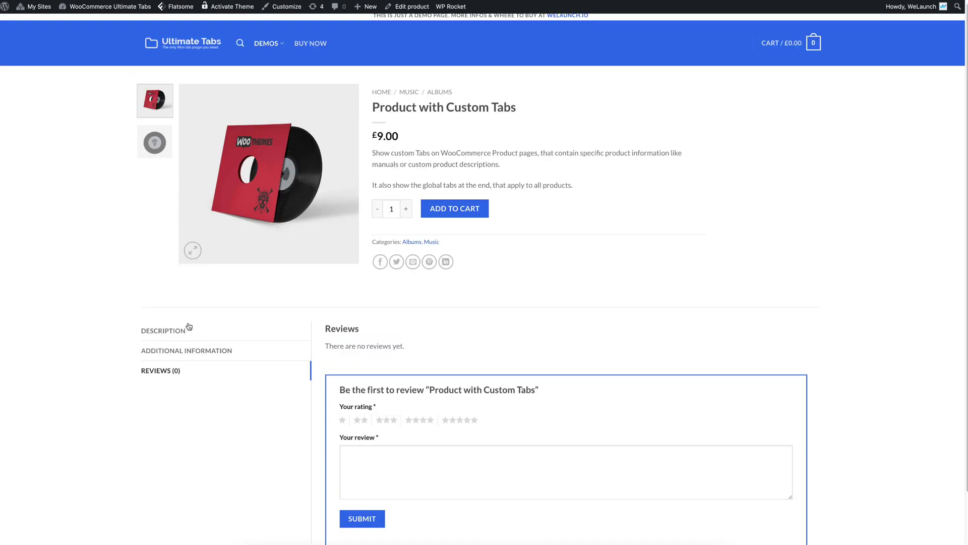
Step: Switch back to the Description panel, then to the Additional Information panel
{"action": "left_click", "coordinate": [181, 328]}
{"action": "left_click", "coordinate": [198, 359]}
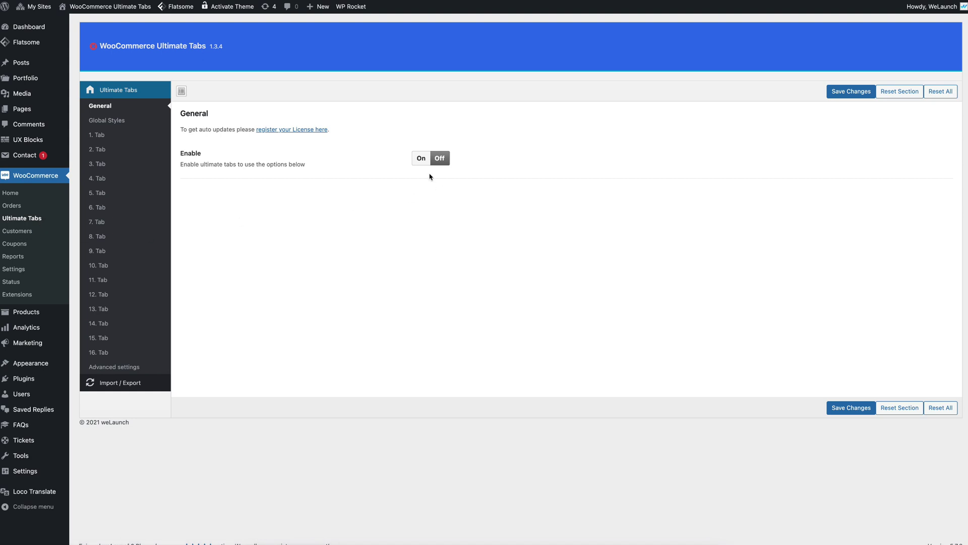
Step: Turn Ultimate Tabs on and review the Amount of Global Tabs setting
{"action": "left_click", "coordinate": [421, 159]}
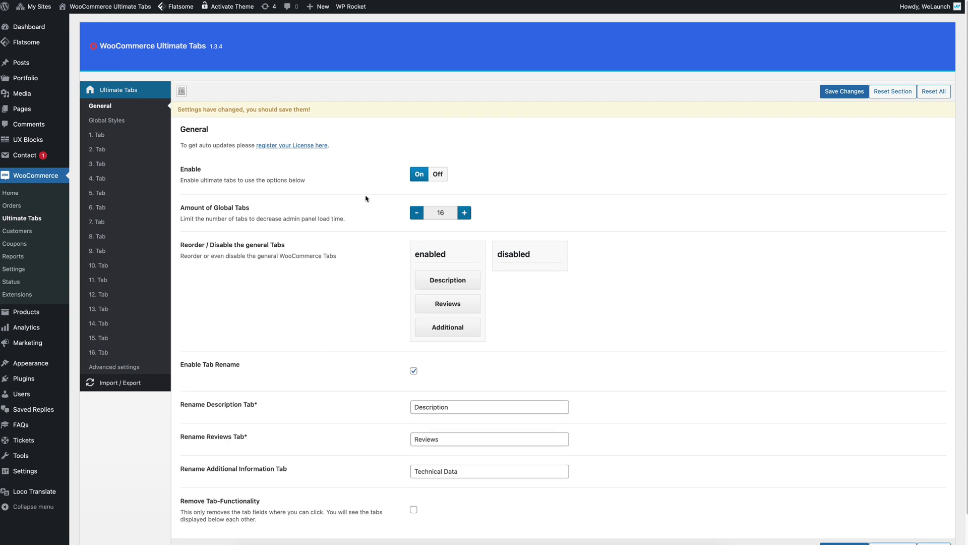
{"action": "scroll", "coordinate": [366, 198], "scroll_direction": "down", "scroll_amount": 2}
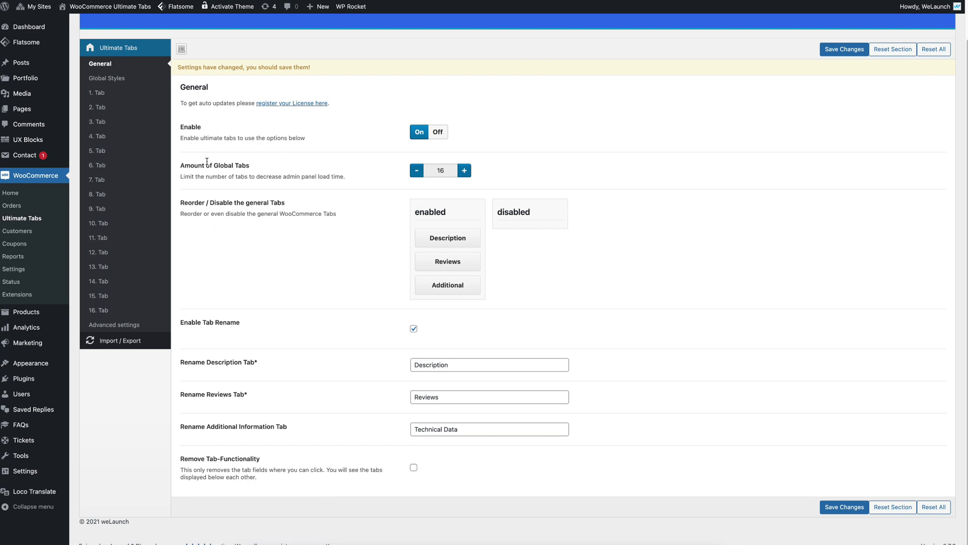
{"action": "left_click_drag", "start_coordinate": [180, 165], "coordinate": [264, 168]}
{"action": "left_click", "coordinate": [228, 165]}
{"action": "triple_click", "coordinate": [228, 165]}
{"action": "left_click", "coordinate": [302, 169]}
Step: Move Reviews to the disabled list, keep Additional Information renamed Technical Data, and save
{"action": "left_click_drag", "start_coordinate": [459, 261], "coordinate": [537, 265]}
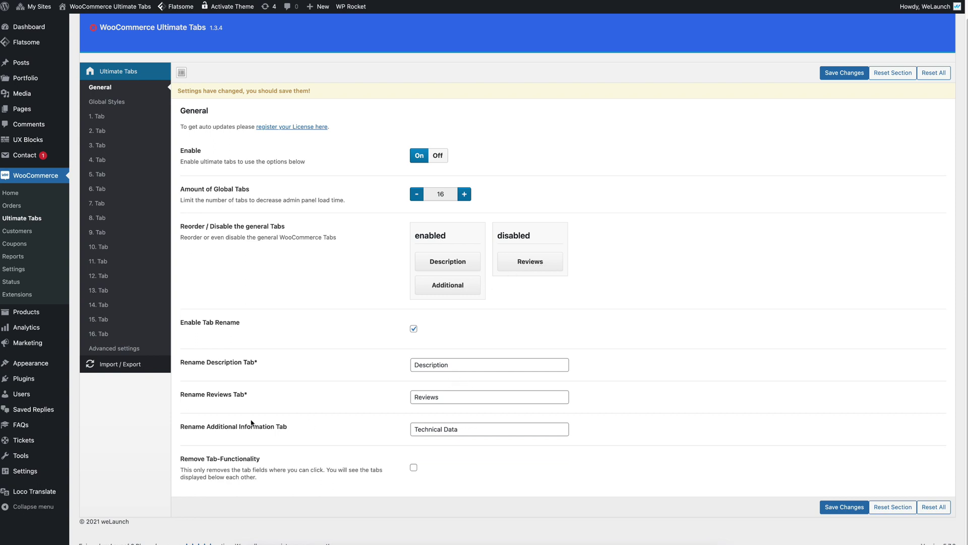
{"action": "left_click_drag", "start_coordinate": [224, 427], "coordinate": [283, 430]}
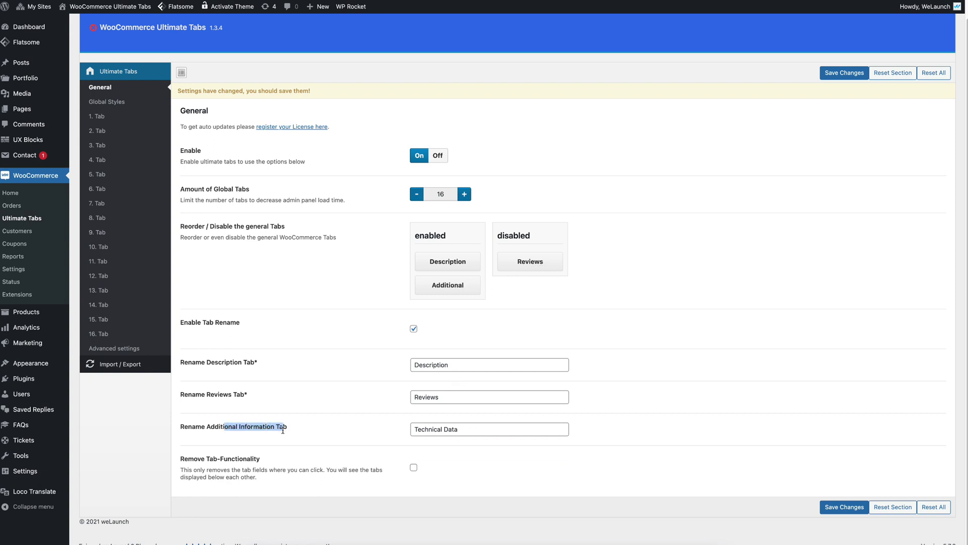
{"action": "triple_click", "coordinate": [257, 427]}
{"action": "left_click_drag", "start_coordinate": [475, 428], "coordinate": [363, 427]}
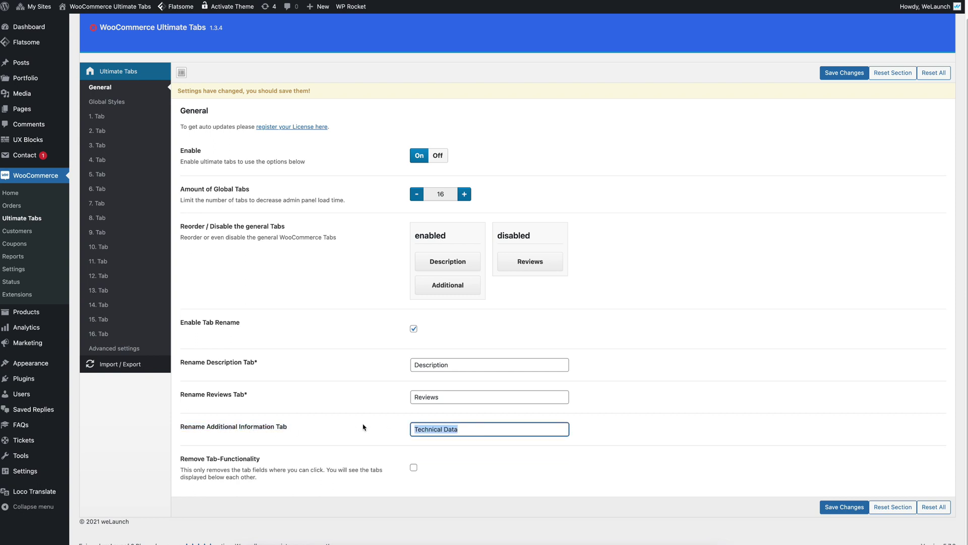
{"action": "left_click", "coordinate": [838, 74]}
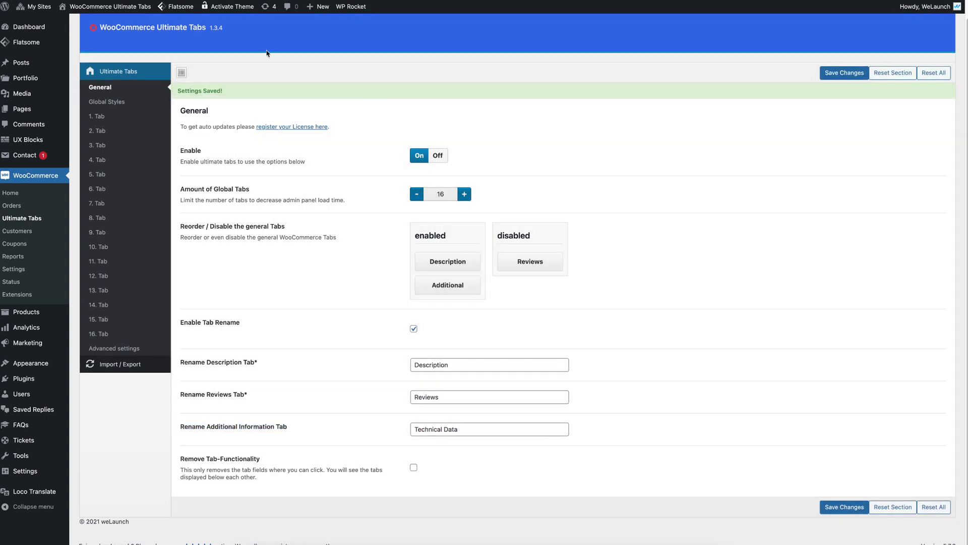
Step: Reload the product page and check the Description and Technical Data tabs
{"action": "key", "text": "ctrl+Tab"}
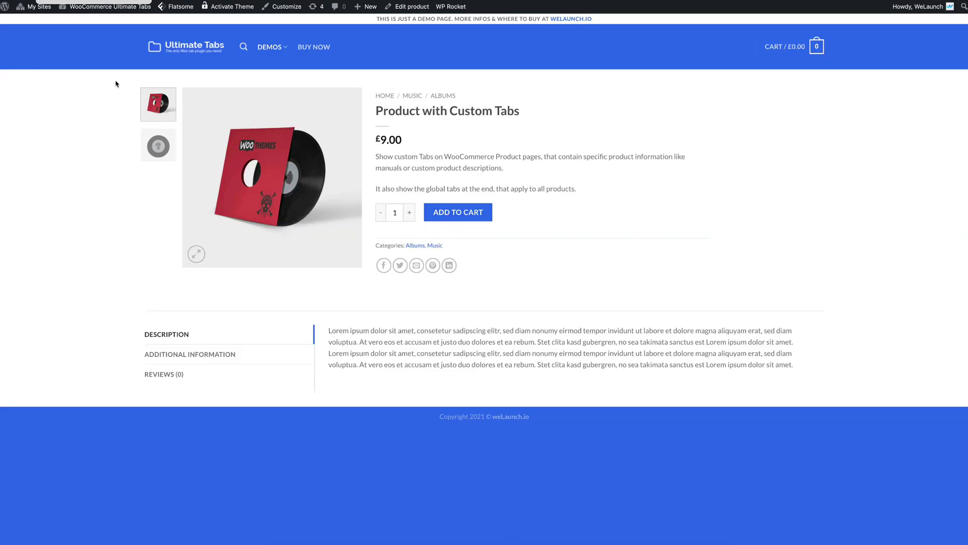
{"action": "key", "text": "super+r"}
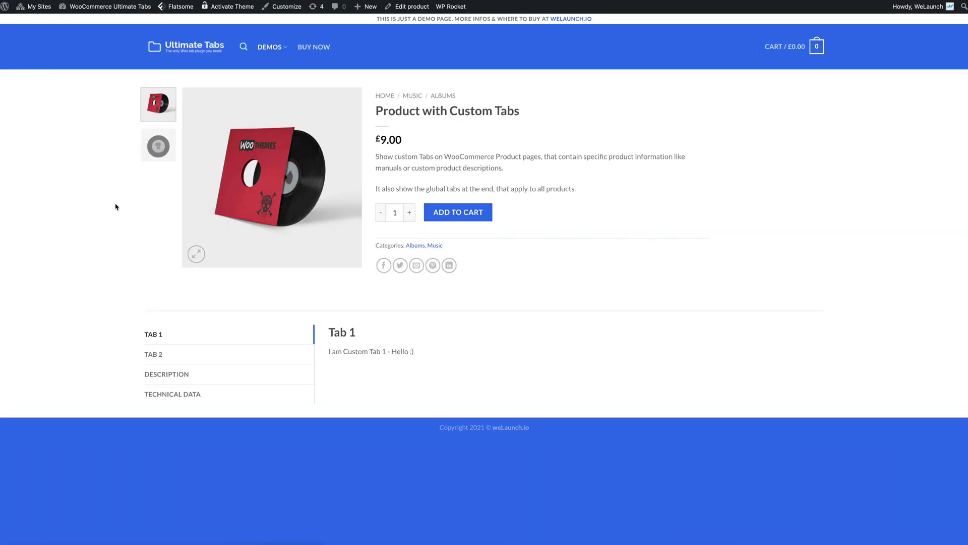
{"action": "left_click", "coordinate": [173, 373]}
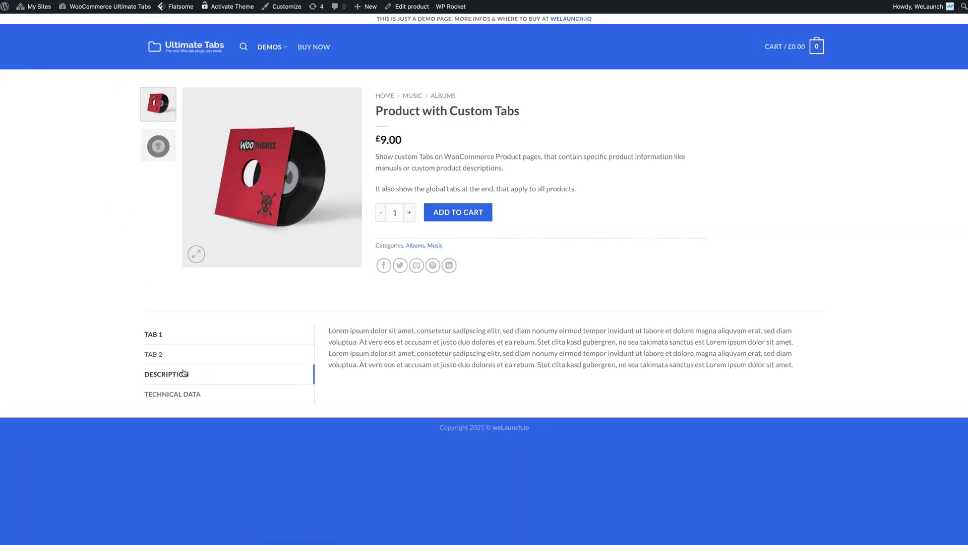
{"action": "left_click", "coordinate": [166, 398]}
Step: Switch between Tab 1 and Tab 2, ending on Technical Data
{"action": "left_click", "coordinate": [154, 354]}
{"action": "left_click", "coordinate": [153, 334]}
{"action": "left_click", "coordinate": [155, 355]}
{"action": "left_click", "coordinate": [156, 337]}
{"action": "left_click", "coordinate": [156, 356]}
{"action": "left_click", "coordinate": [172, 394]}
Step: Open the product's edit screen and switch both custom tab editors to Visual mode
{"action": "mouse_move", "coordinate": [412, 9]}
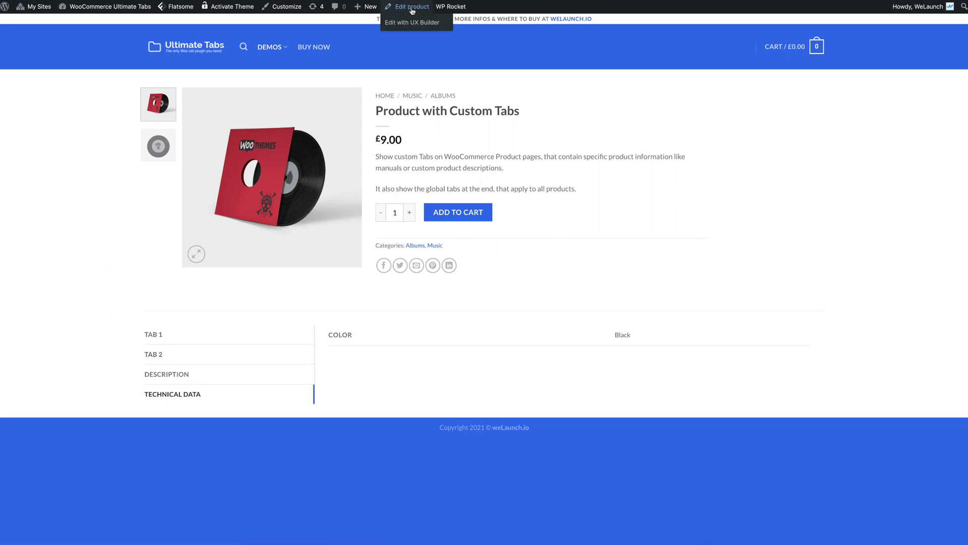
{"action": "left_click", "coordinate": [412, 7]}
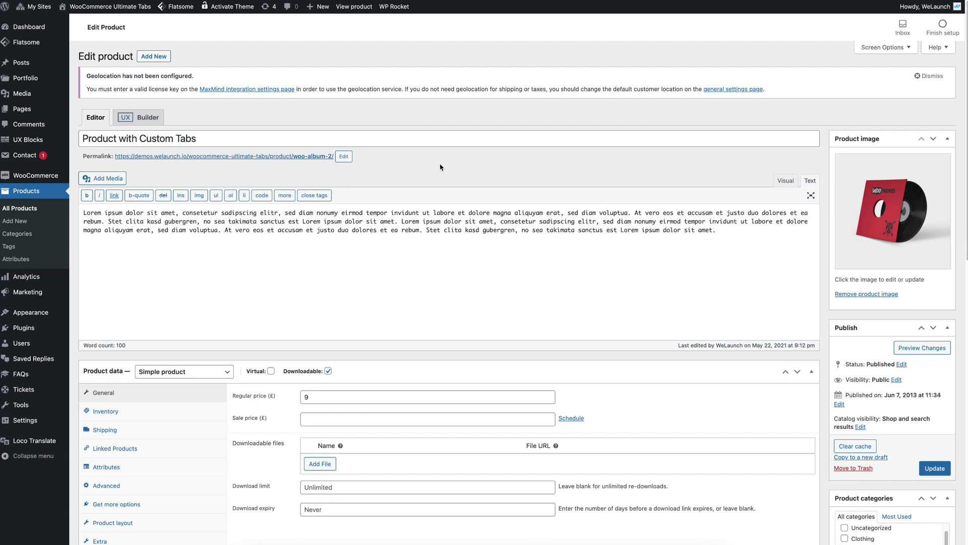
{"action": "scroll", "coordinate": [440, 167], "scroll_direction": "down", "scroll_amount": 5}
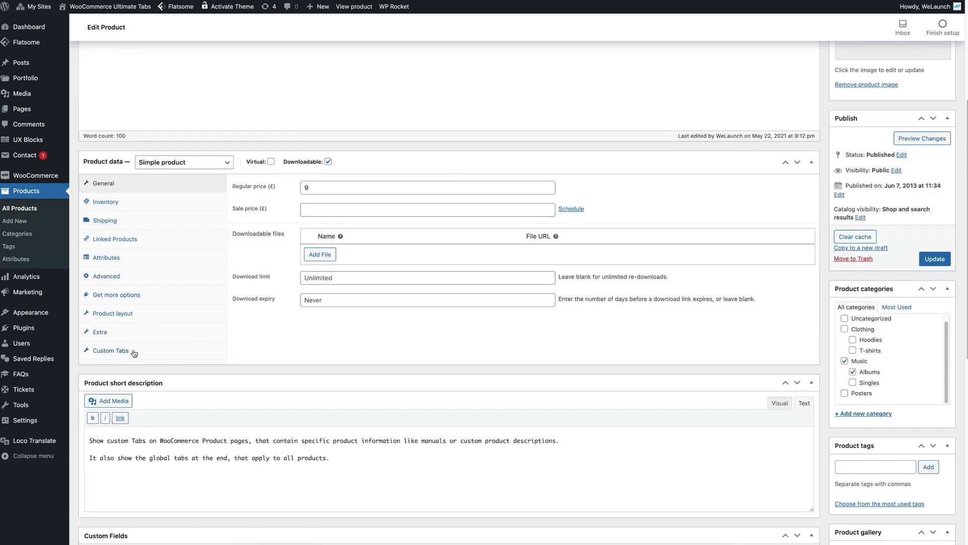
{"action": "left_click", "coordinate": [189, 352]}
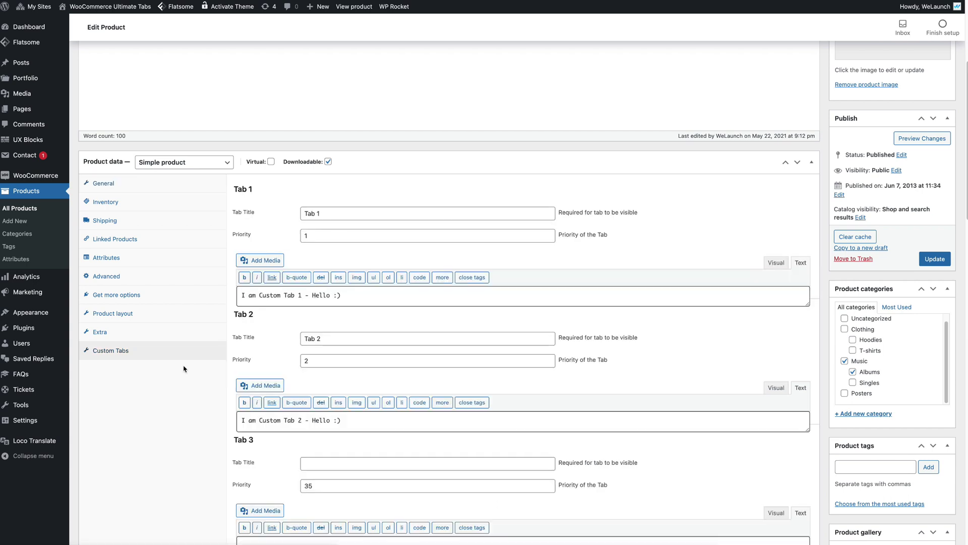
{"action": "left_click", "coordinate": [777, 263]}
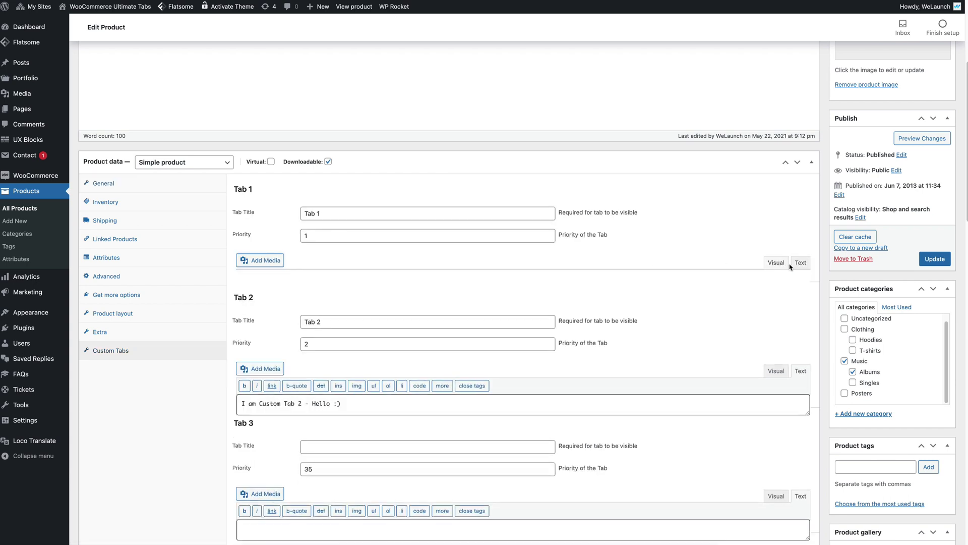
{"action": "left_click", "coordinate": [770, 445]}
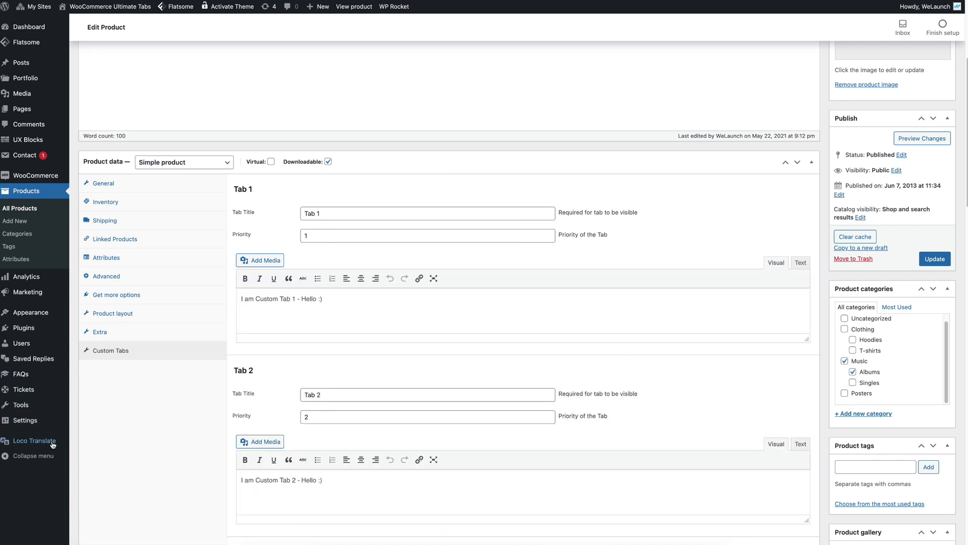
{"action": "scroll", "coordinate": [179, 428], "scroll_direction": "down", "scroll_amount": 1}
{"action": "left_click_drag", "start_coordinate": [343, 197], "coordinate": [275, 205]}
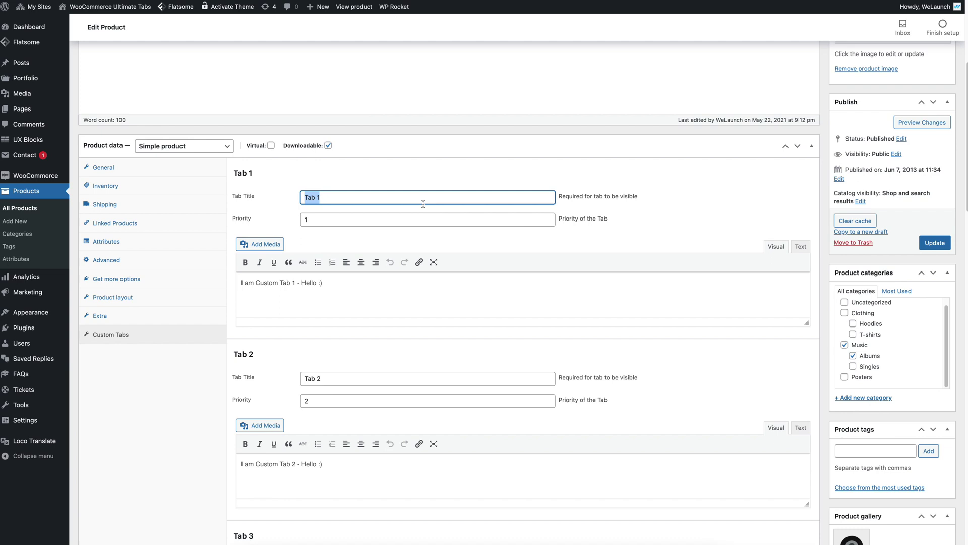
{"action": "left_click_drag", "start_coordinate": [332, 222], "coordinate": [292, 220]}
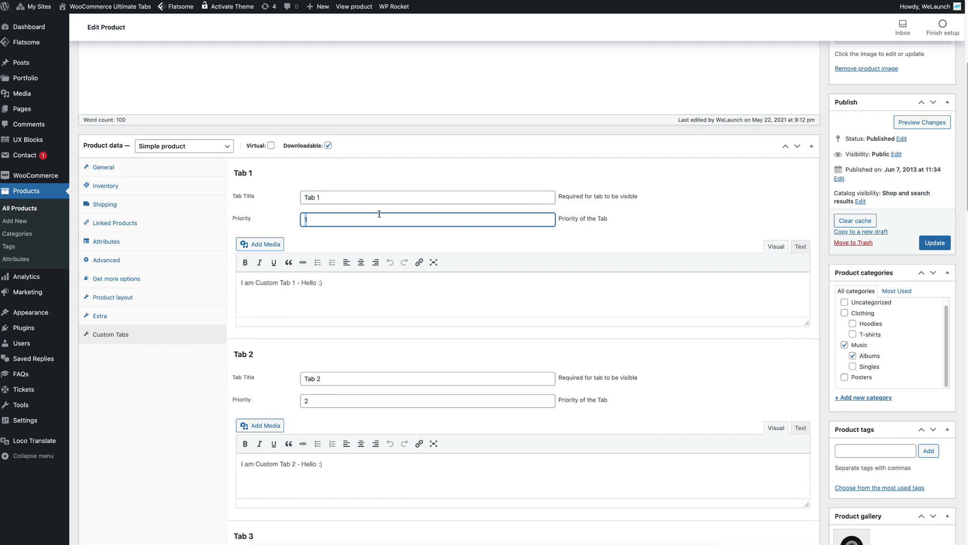
Step: Add a bold 'My new Tab!' line to Tab 1's content and update the product
{"action": "left_click", "coordinate": [369, 291]}
{"action": "key", "text": "Return"}
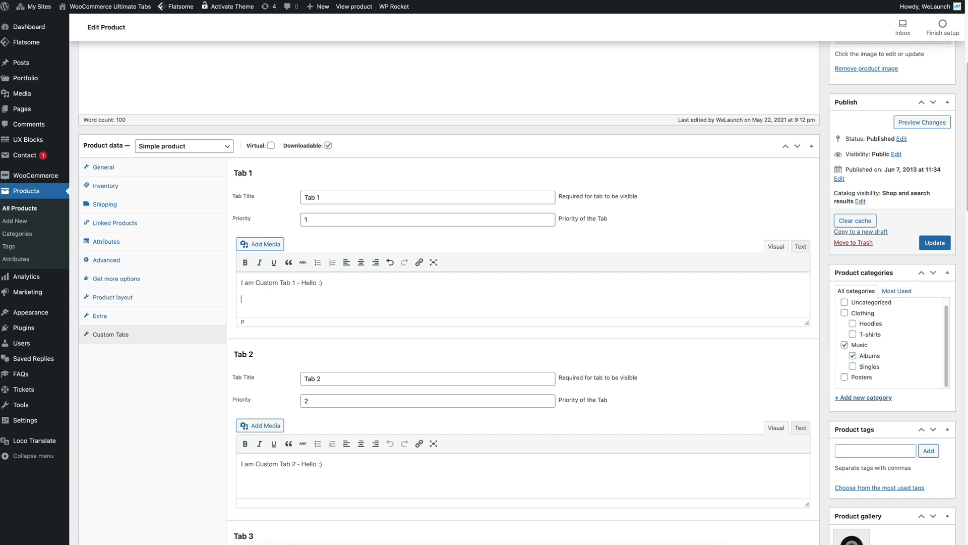
{"action": "type", "text": "My new Tab!"}
{"action": "left_click_drag", "start_coordinate": [282, 300], "coordinate": [235, 300]}
{"action": "left_click", "coordinate": [245, 262]}
{"action": "left_click", "coordinate": [387, 309]}
{"action": "left_click", "coordinate": [924, 243]}
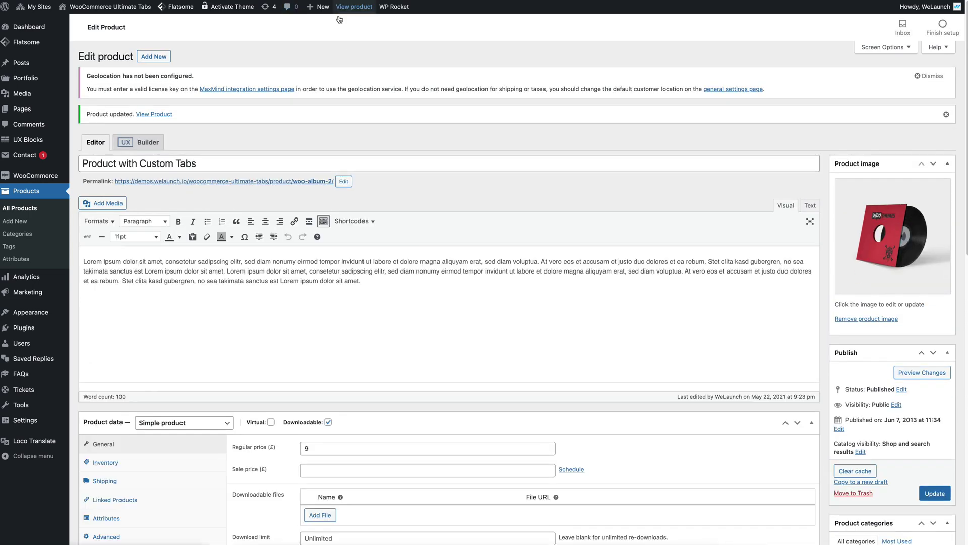
Step: View the updated product and check Tab 1's heading and bold 'My new Tab!' line
{"action": "left_click", "coordinate": [156, 115]}
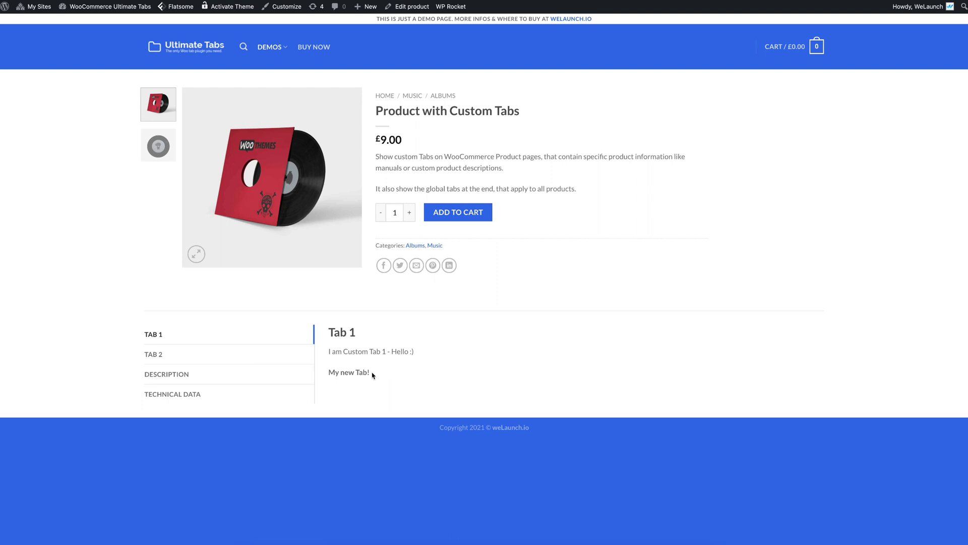
{"action": "left_click_drag", "start_coordinate": [331, 329], "coordinate": [421, 348]}
{"action": "left_click", "coordinate": [372, 349]}
{"action": "left_click", "coordinate": [420, 349]}
{"action": "left_click_drag", "start_coordinate": [330, 372], "coordinate": [372, 374]}
{"action": "left_click", "coordinate": [408, 374]}
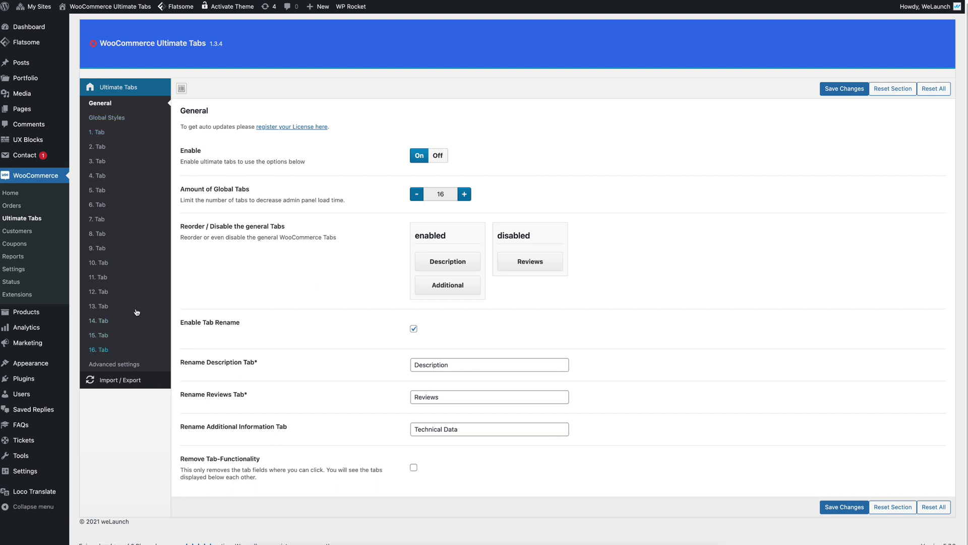
Step: Enable global tab 1 and confirm its title is Support
{"action": "left_click", "coordinate": [121, 133]}
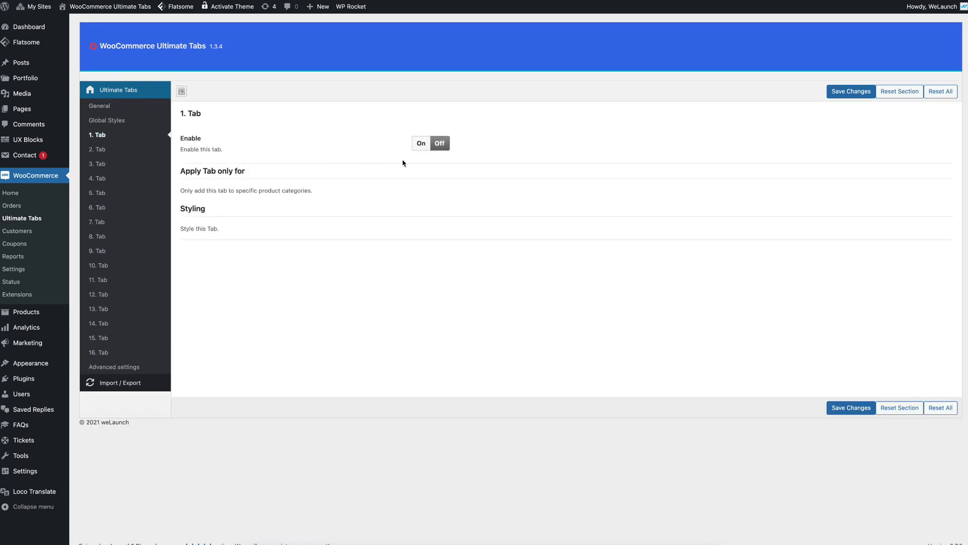
{"action": "left_click", "coordinate": [421, 144]}
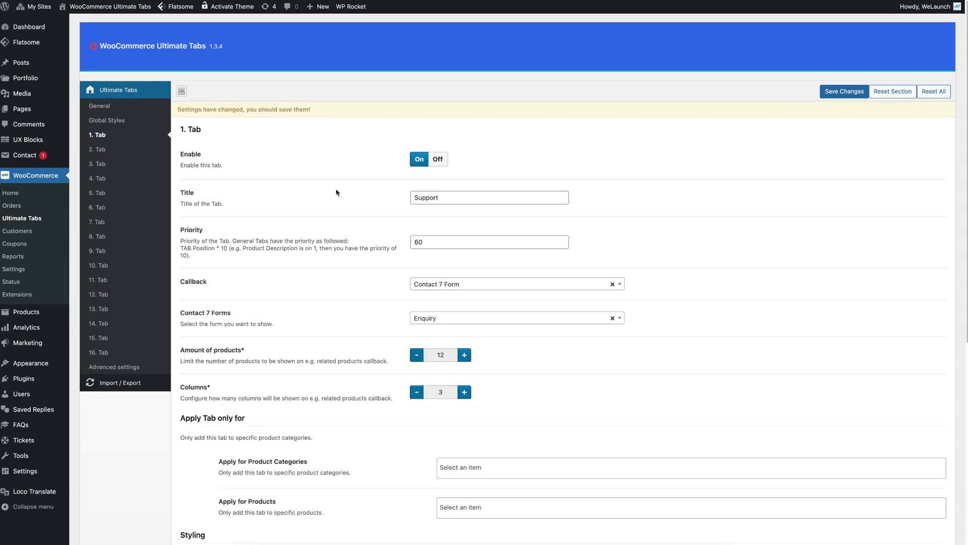
{"action": "double_click", "coordinate": [523, 198]}
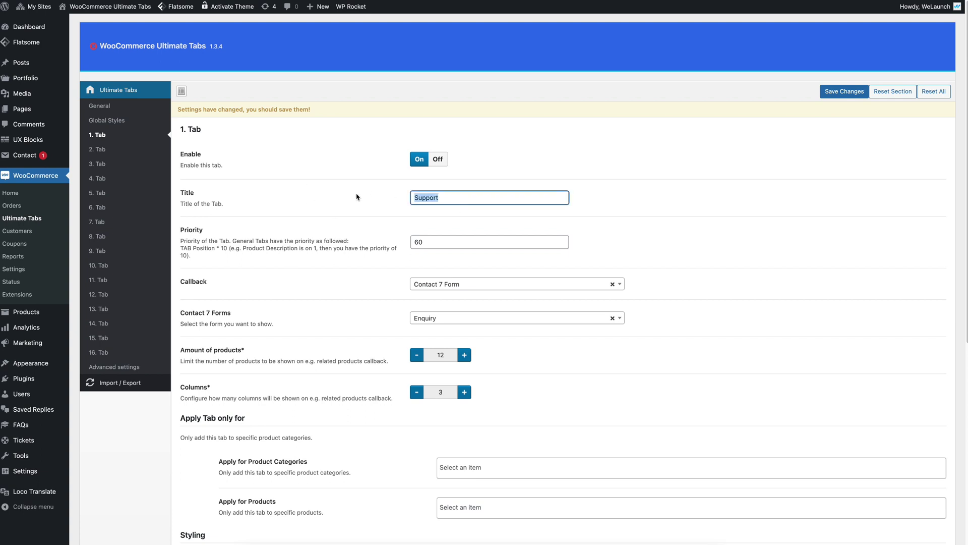
{"action": "type", "text": "Sup"}
{"action": "left_click", "coordinate": [345, 215]}
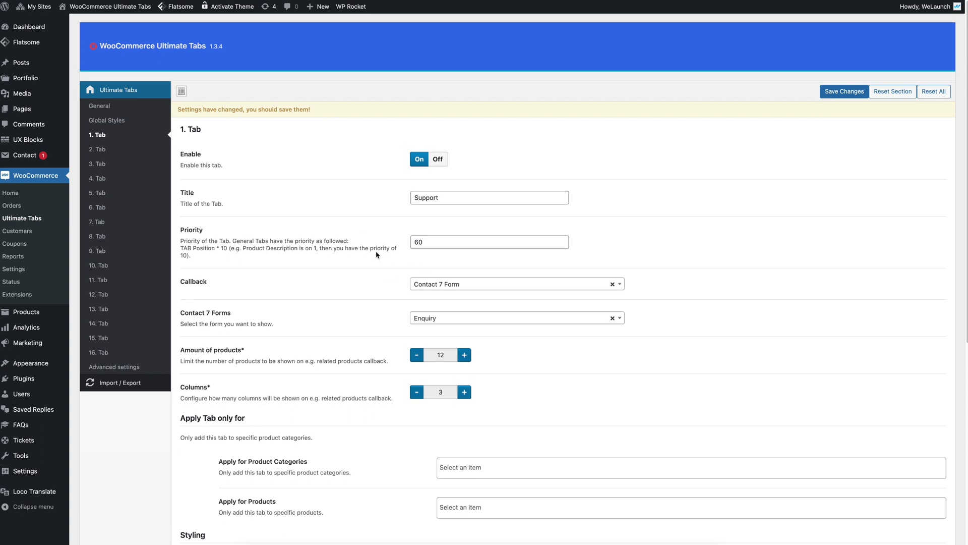
{"action": "double_click", "coordinate": [448, 201]}
{"action": "left_click", "coordinate": [381, 214]}
Step: Keep priority 60, the Contact 7 Form callback and the Enquiry form
{"action": "scroll", "coordinate": [302, 226], "scroll_direction": "down", "scroll_amount": 1}
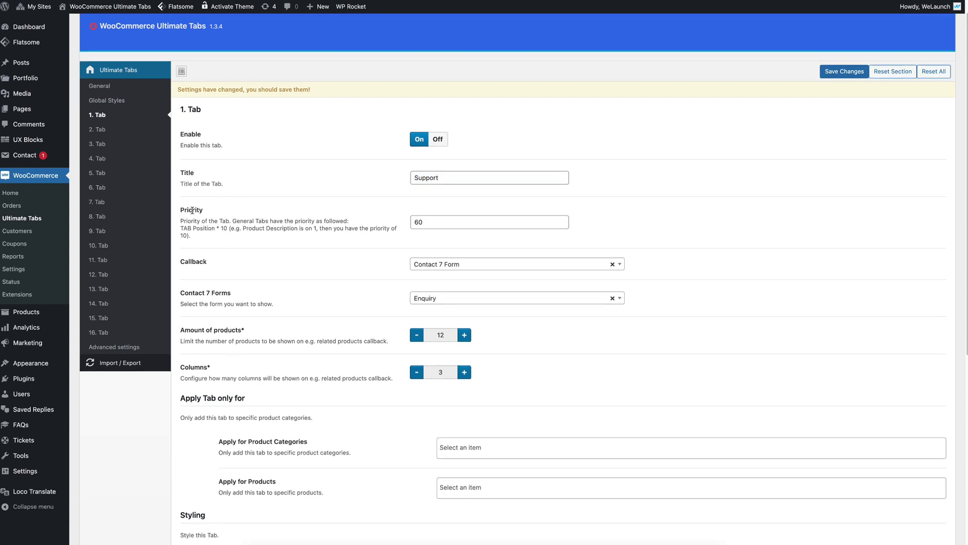
{"action": "left_click", "coordinate": [441, 222]}
{"action": "left_click", "coordinate": [362, 220]}
{"action": "scroll", "coordinate": [353, 272], "scroll_direction": "down", "scroll_amount": 1}
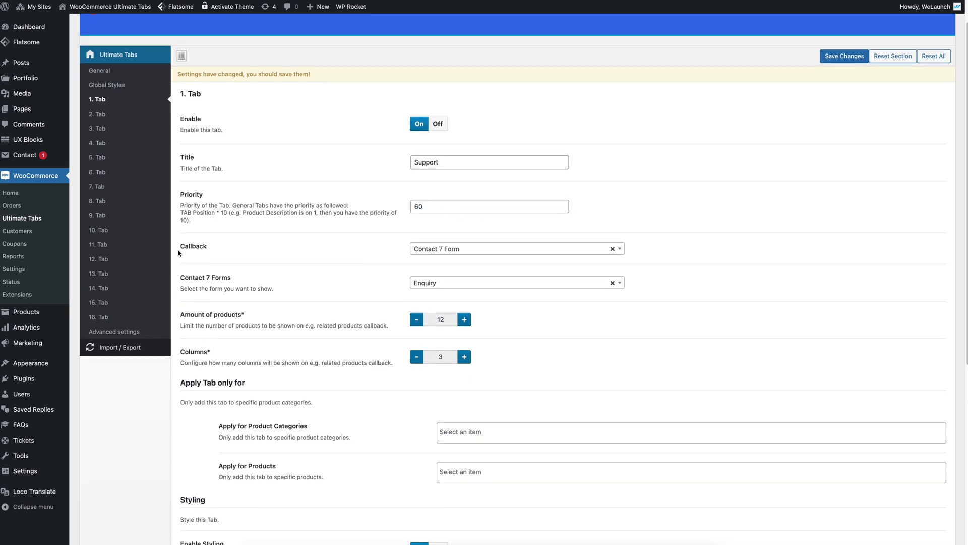
{"action": "left_click", "coordinate": [460, 252]}
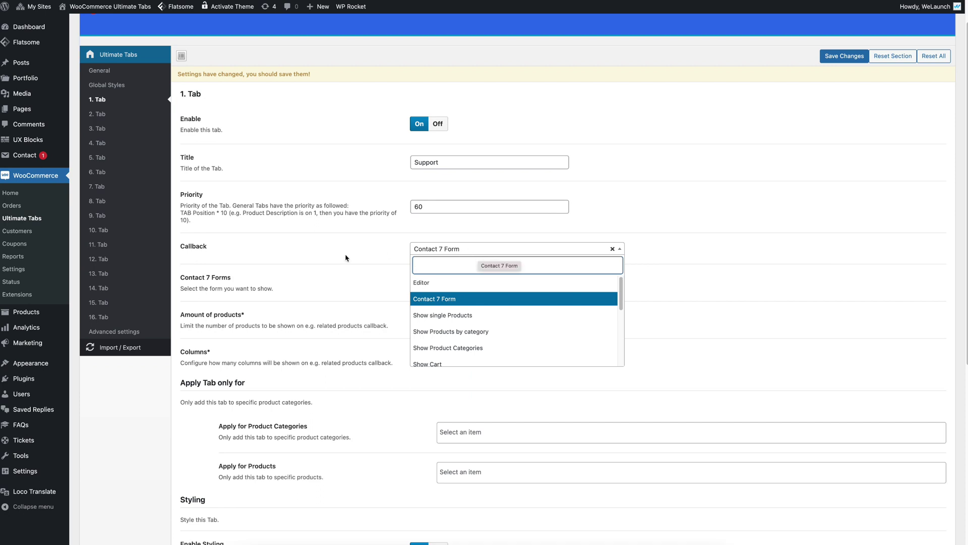
{"action": "left_click", "coordinate": [346, 257]}
{"action": "left_click", "coordinate": [474, 283]}
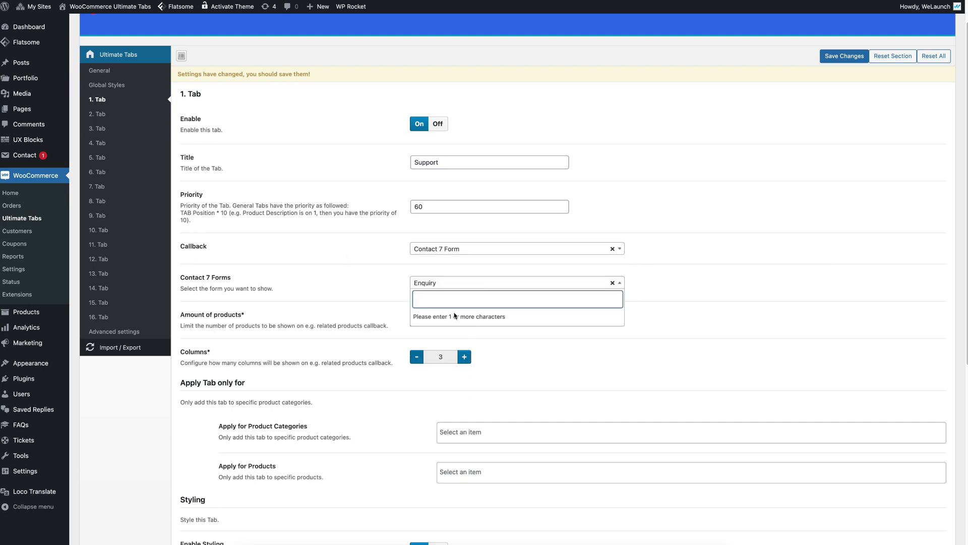
{"action": "left_click", "coordinate": [366, 279]}
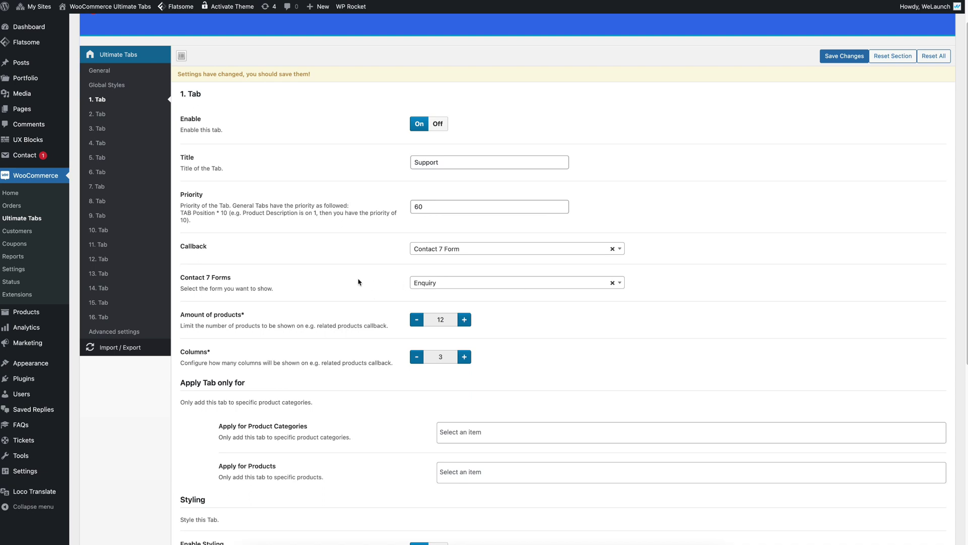
{"action": "scroll", "coordinate": [360, 282], "scroll_direction": "down", "scroll_amount": 1}
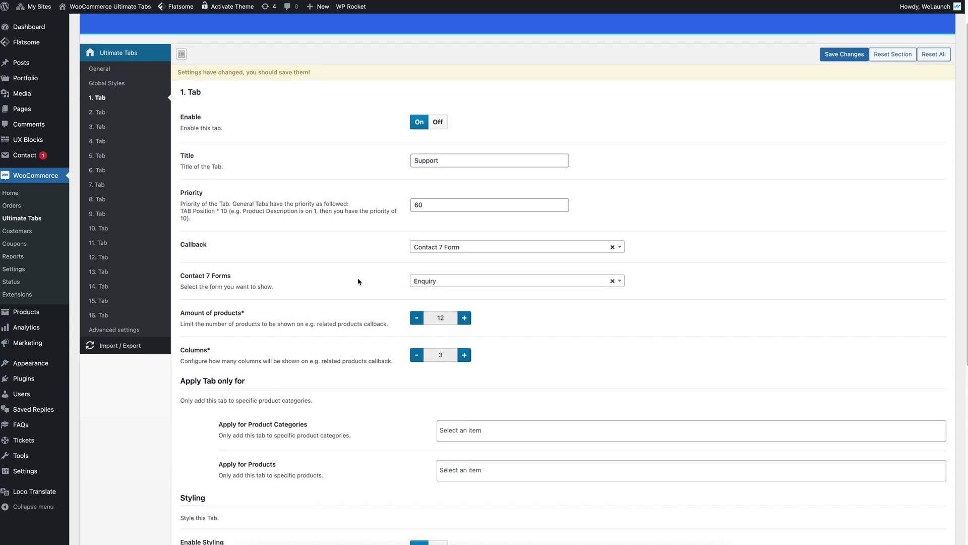
{"action": "scroll", "coordinate": [359, 282], "scroll_direction": "down", "scroll_amount": 3}
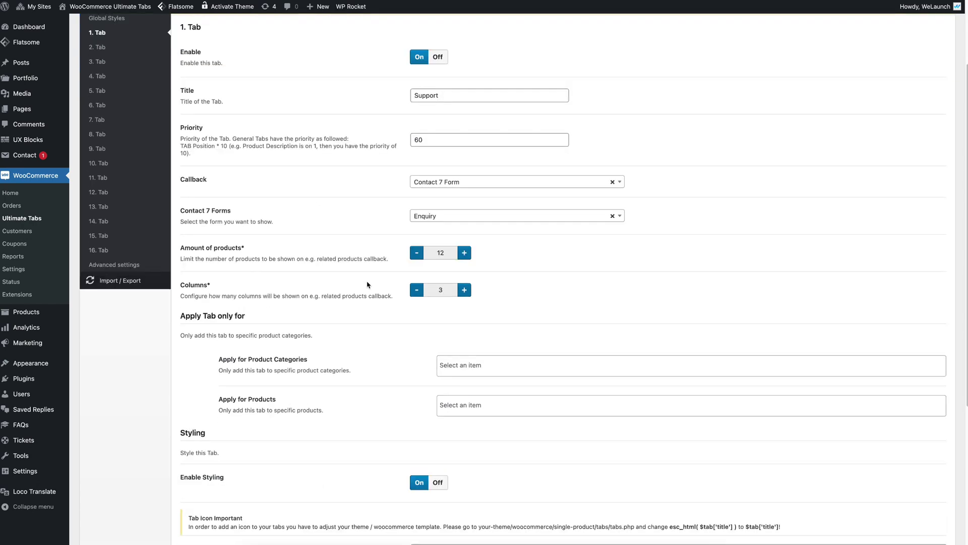
{"action": "scroll", "coordinate": [361, 293], "scroll_direction": "down", "scroll_amount": 2}
{"action": "scroll", "coordinate": [357, 301], "scroll_direction": "up", "scroll_amount": 6}
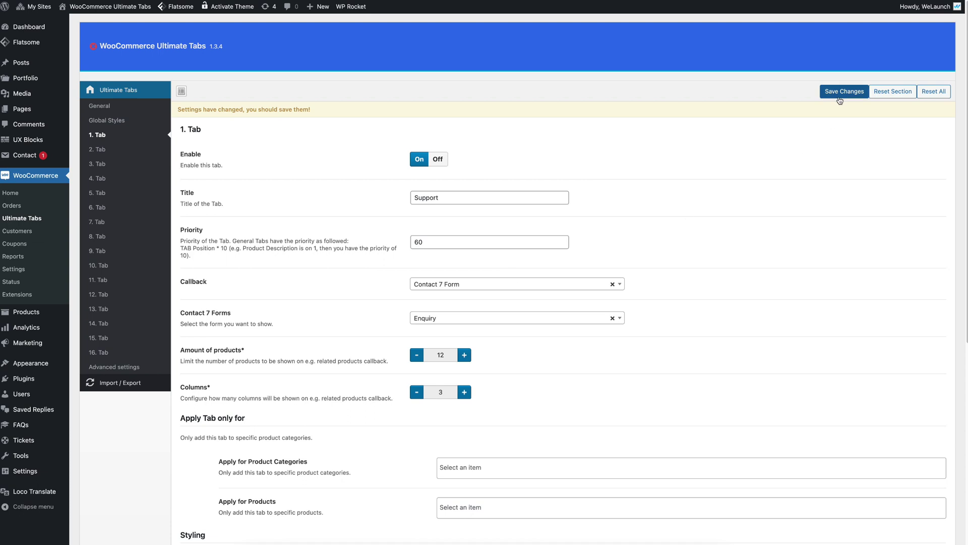
Step: Save the tab settings, reload the product page and open the Support tab
{"action": "left_click", "coordinate": [845, 91]}
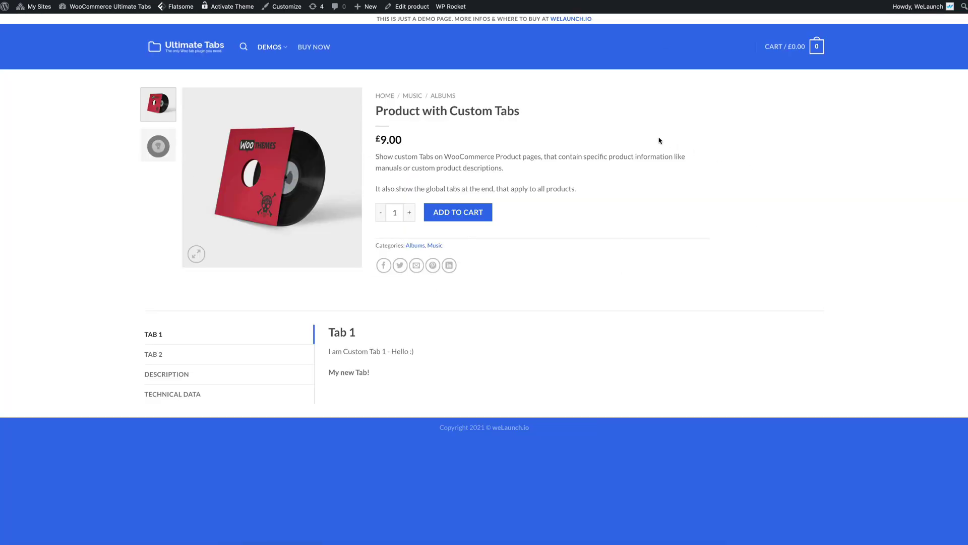
{"action": "key", "text": "super+r"}
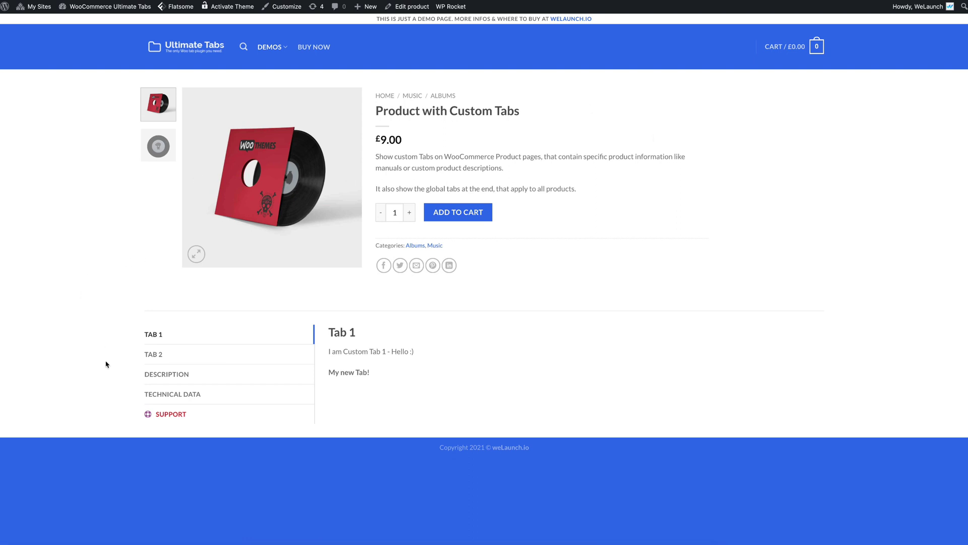
{"action": "left_click", "coordinate": [177, 416]}
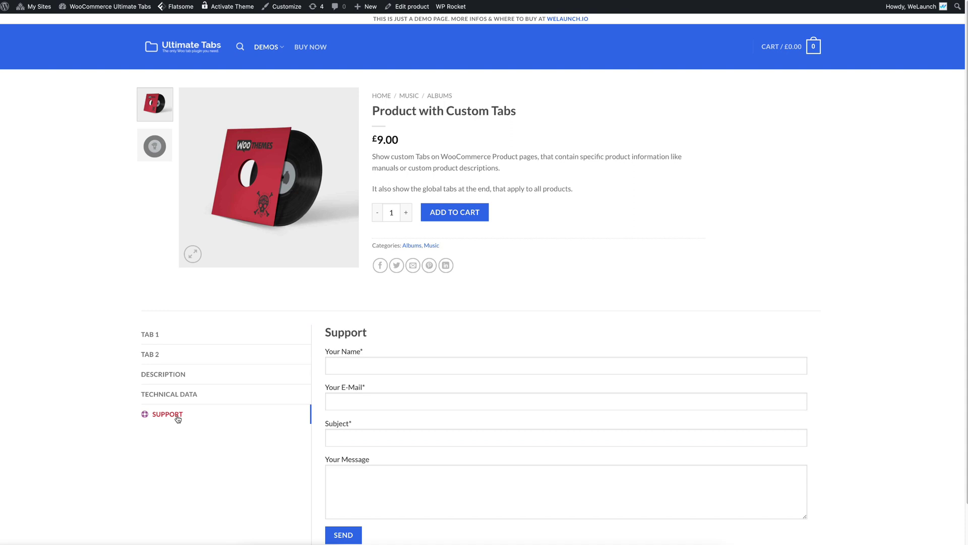
Step: Inspect the Support heading and the contact form's Your Name field
{"action": "scroll", "coordinate": [186, 422], "scroll_direction": "down", "scroll_amount": 2}
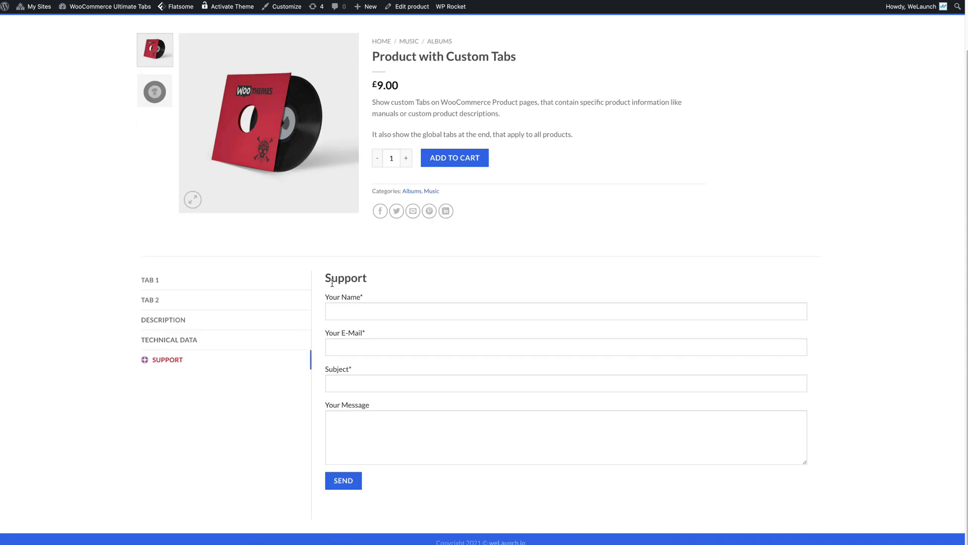
{"action": "left_click_drag", "start_coordinate": [328, 278], "coordinate": [382, 281]}
{"action": "left_click", "coordinate": [380, 281]}
{"action": "left_click", "coordinate": [395, 309]}
{"action": "triple_click", "coordinate": [138, 362]}
Step: Scroll down tab 1's settings past the callback to the Styling section
{"action": "left_click", "coordinate": [134, 363]}
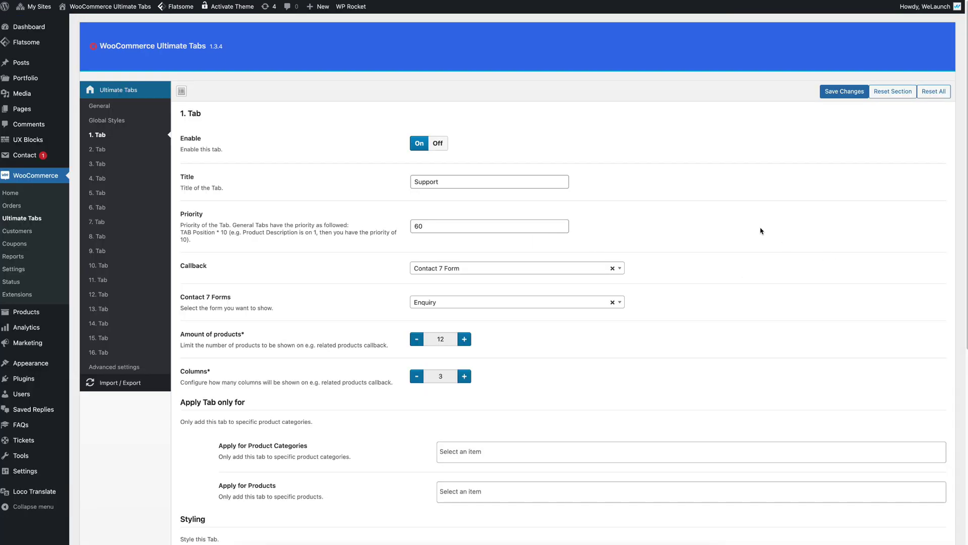
{"action": "scroll", "coordinate": [769, 247], "scroll_direction": "up", "scroll_amount": 1}
{"action": "scroll", "coordinate": [742, 239], "scroll_direction": "down", "scroll_amount": 1}
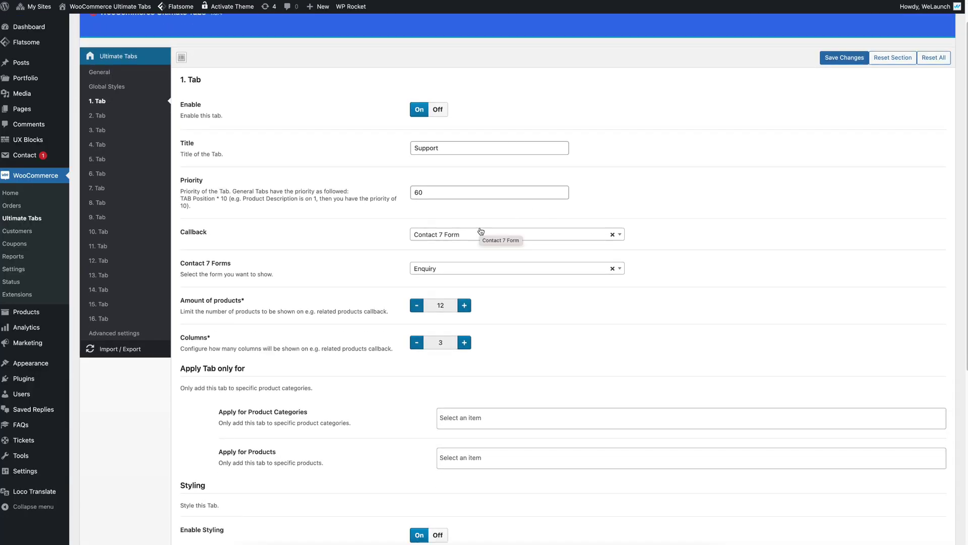
{"action": "scroll", "coordinate": [340, 222], "scroll_direction": "down", "scroll_amount": 5}
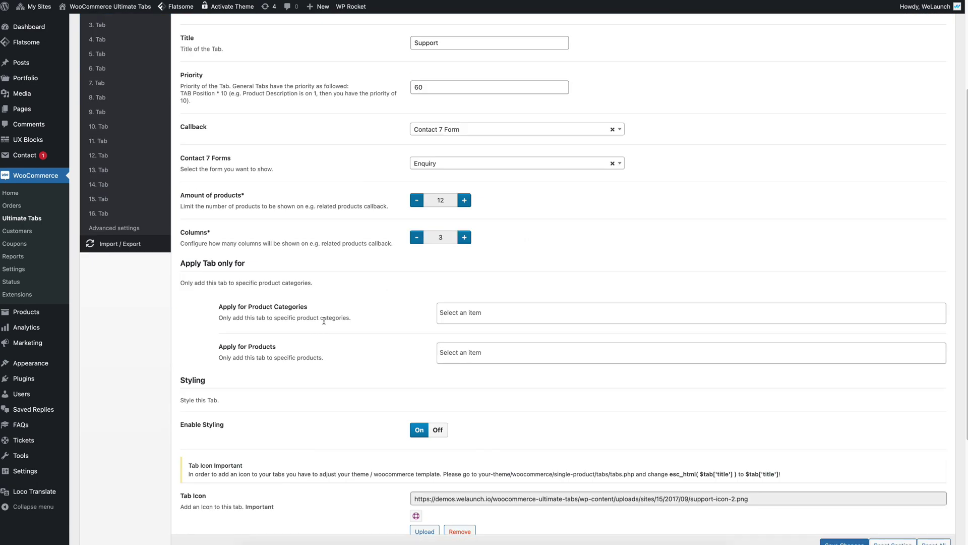
{"action": "scroll", "coordinate": [323, 321], "scroll_direction": "down", "scroll_amount": 4}
{"action": "scroll", "coordinate": [325, 316], "scroll_direction": "down", "scroll_amount": 3}
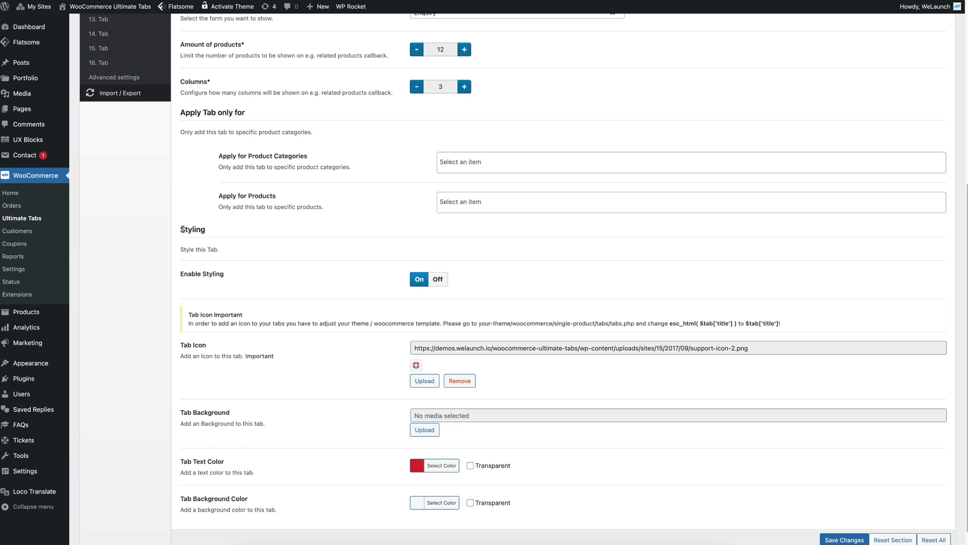
{"action": "left_click_drag", "start_coordinate": [183, 229], "coordinate": [217, 233]}
{"action": "left_click", "coordinate": [309, 277]}
{"action": "scroll", "coordinate": [363, 328], "scroll_direction": "down", "scroll_amount": 1}
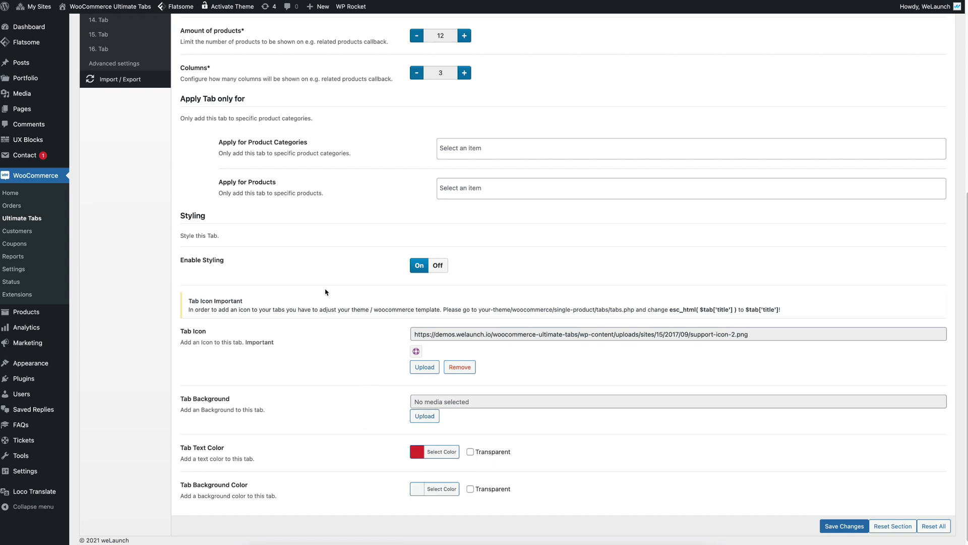
Step: Scroll back up to the Apply Tab only for restriction section
{"action": "scroll", "coordinate": [327, 287], "scroll_direction": "up", "scroll_amount": 2}
{"action": "left_click_drag", "start_coordinate": [200, 165], "coordinate": [251, 170]}
{"action": "left_click", "coordinate": [251, 170]}
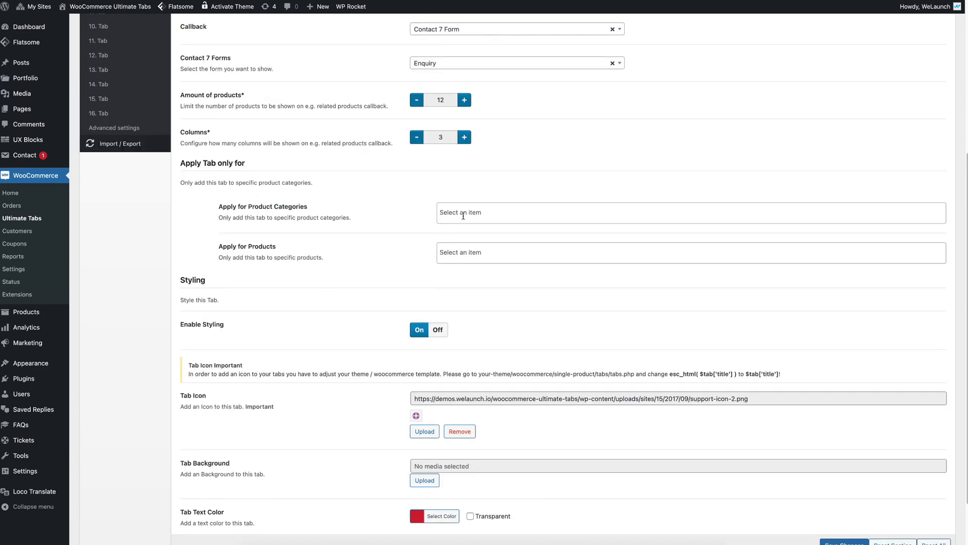
{"action": "scroll", "coordinate": [468, 213], "scroll_direction": "up", "scroll_amount": 5}
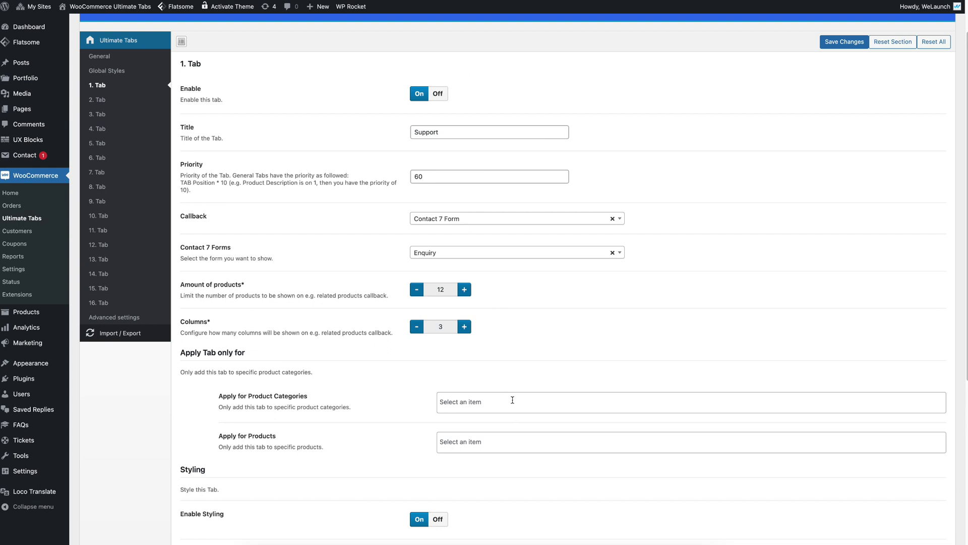
Step: Add Music as the tab's restricted product category
{"action": "left_click", "coordinate": [460, 134]}
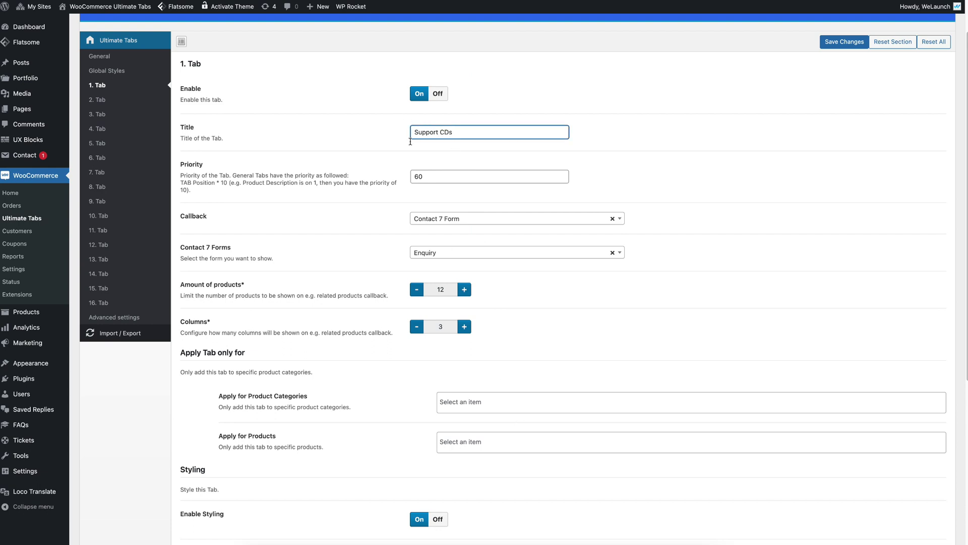
{"action": "left_click", "coordinate": [486, 423]}
{"action": "type", "text": "c"}
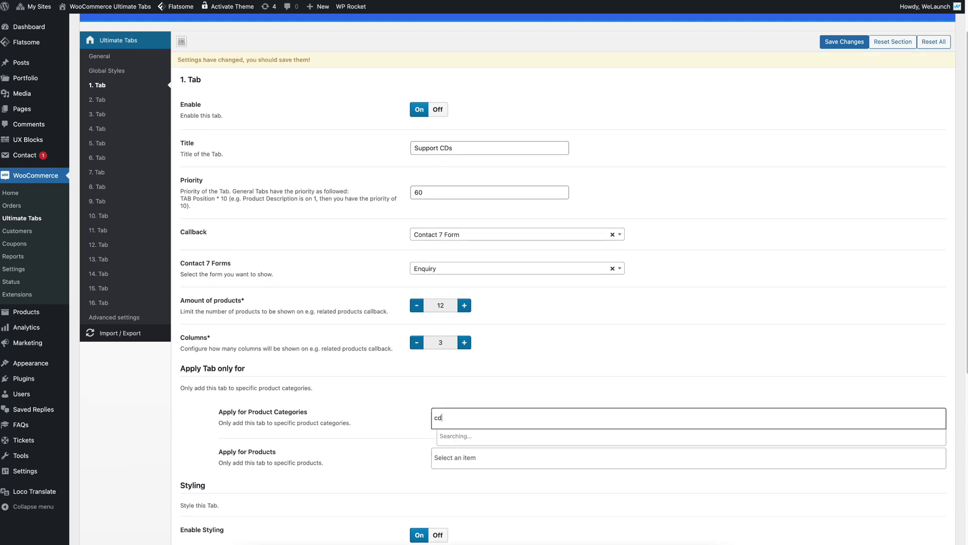
{"action": "type", "text": "d"}
{"action": "key", "text": "BackSpace"}
{"action": "key", "text": "BackSpace"}
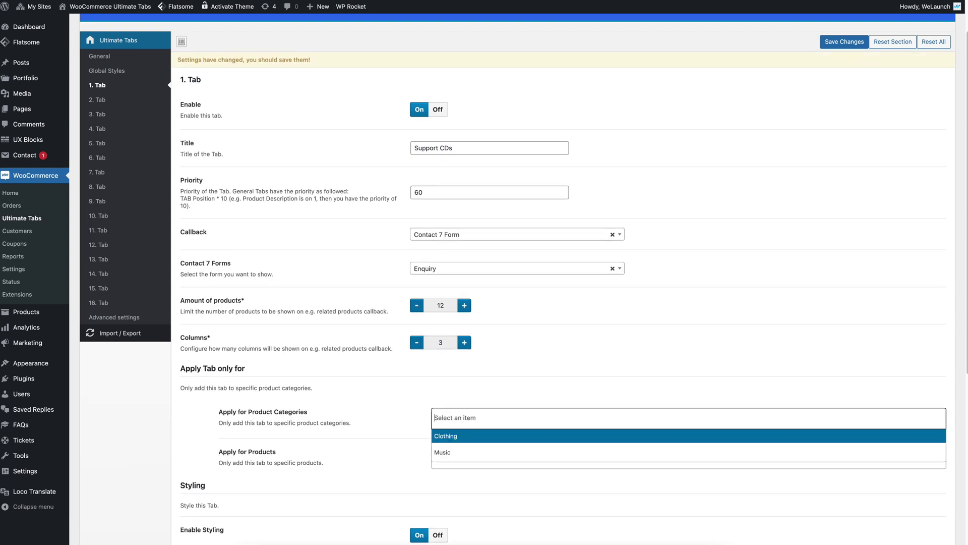
{"action": "type", "text": "mus"}
{"action": "key", "text": "Return"}
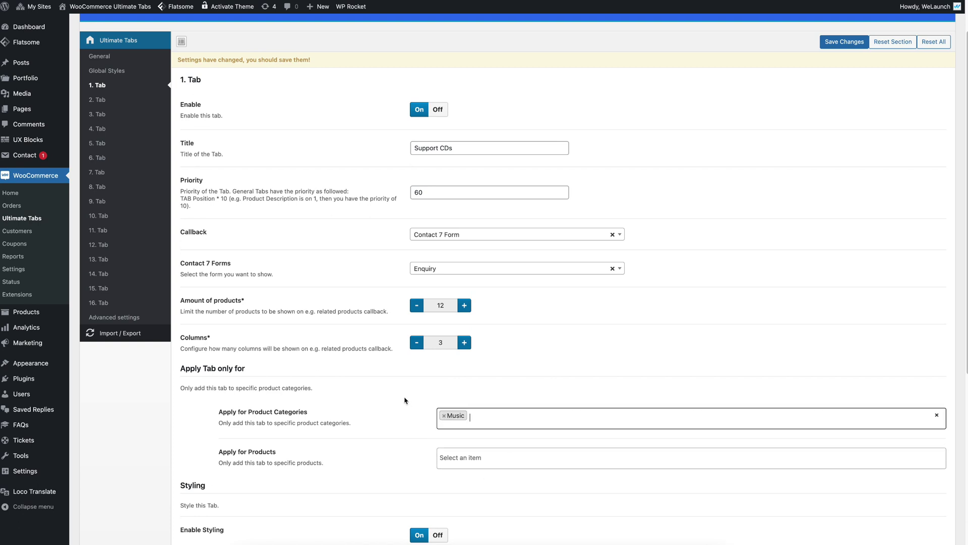
{"action": "left_click", "coordinate": [405, 401]}
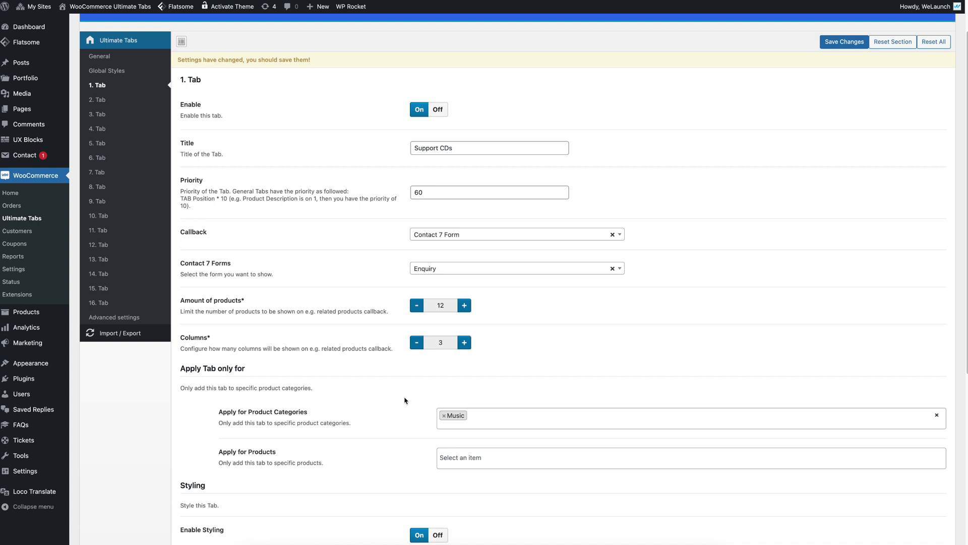
{"action": "scroll", "coordinate": [395, 402], "scroll_direction": "down", "scroll_amount": 1}
Step: Limit the tab to Product with Custom Tabs, remove the Music category, and save
{"action": "left_click", "coordinate": [480, 444]}
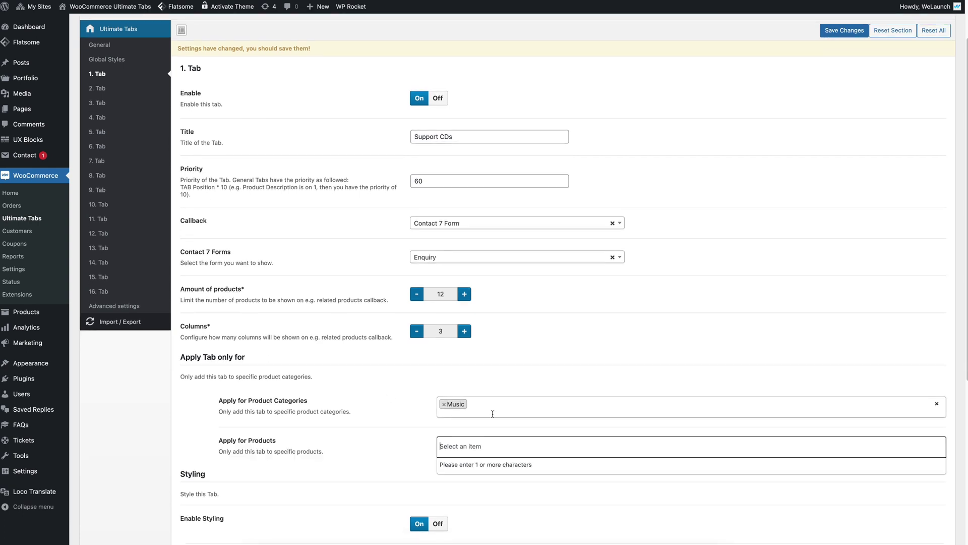
{"action": "type", "text": "cust"}
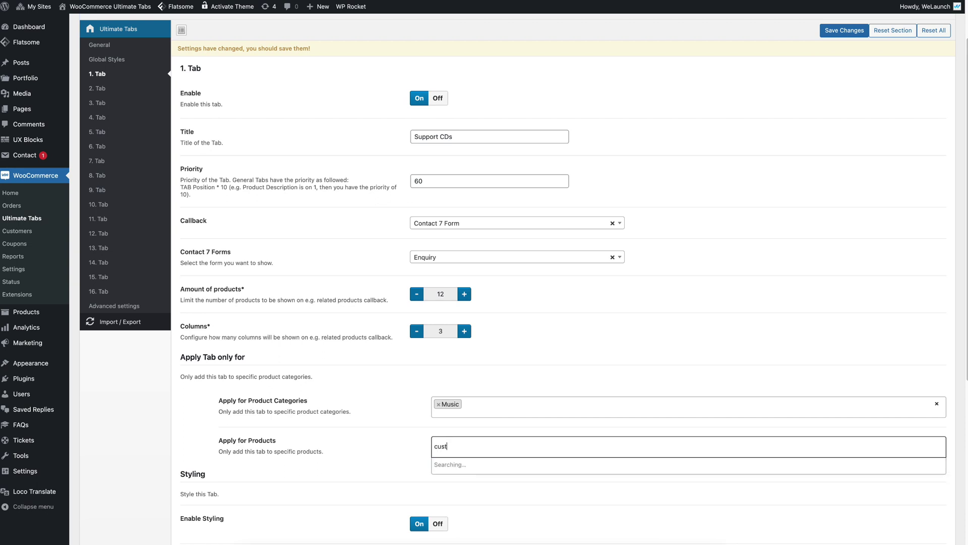
{"action": "type", "text": "om"}
{"action": "left_click", "coordinate": [488, 470]}
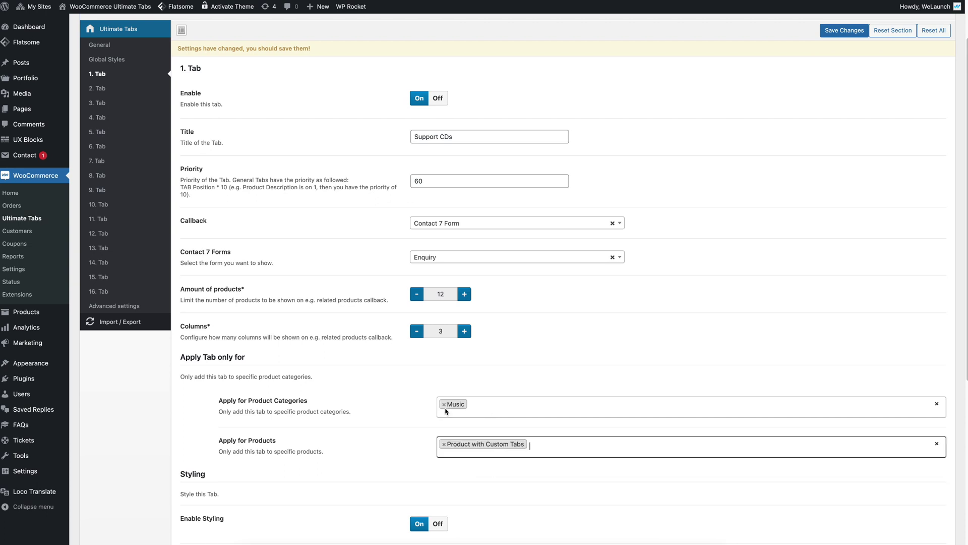
{"action": "left_click", "coordinate": [438, 404]}
{"action": "left_click", "coordinate": [844, 31]}
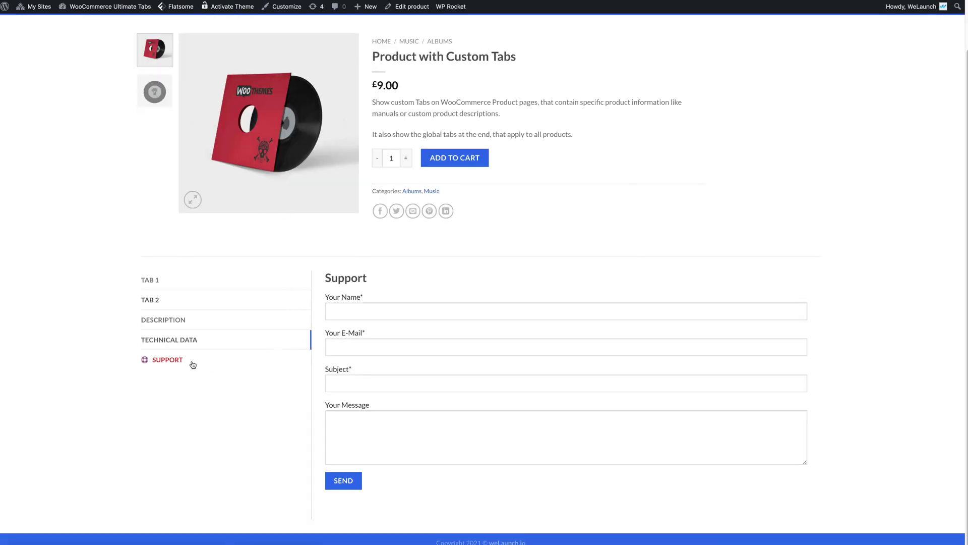
Step: Reload the product page and inspect the 'Support CDs' tab heading and contact form
{"action": "key", "text": "super+r"}
{"action": "left_click", "coordinate": [189, 415]}
{"action": "left_click_drag", "start_coordinate": [126, 421], "coordinate": [158, 417]}
{"action": "left_click", "coordinate": [492, 328]}
{"action": "left_click_drag", "start_coordinate": [366, 337], "coordinate": [443, 333]}
{"action": "left_click", "coordinate": [443, 332]}
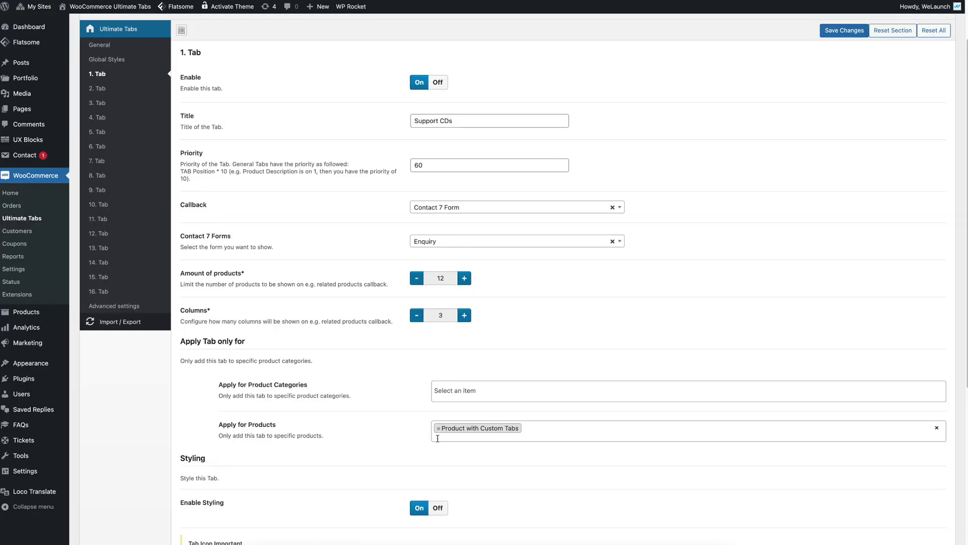
Step: Remove the product restriction, shorten the title from 'Support CDs' to 'Support', and save
{"action": "left_click", "coordinate": [438, 428]}
{"action": "left_click", "coordinate": [449, 135]}
{"action": "key", "text": "BackSpace"}
{"action": "key", "text": "BackSpace"}
{"action": "key", "text": "BackSpace"}
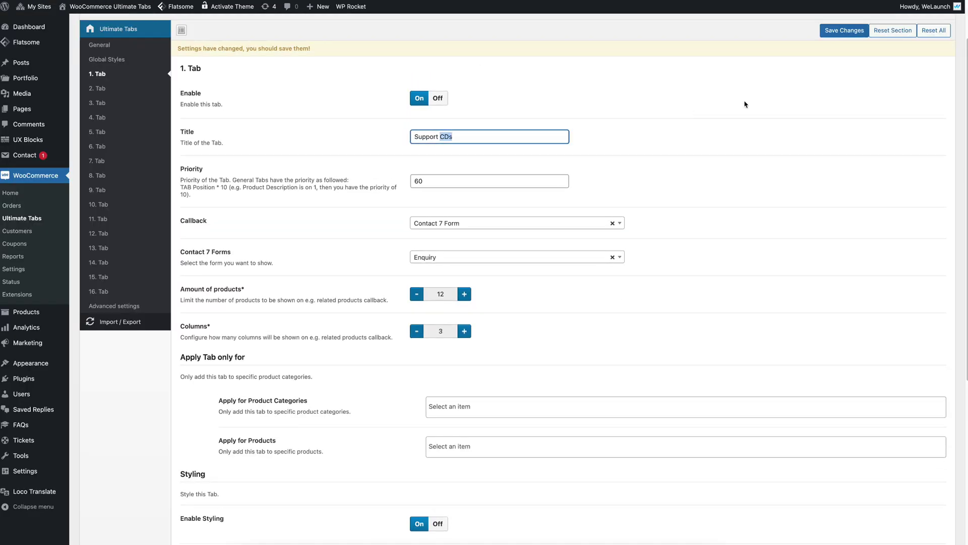
{"action": "left_click", "coordinate": [844, 30]}
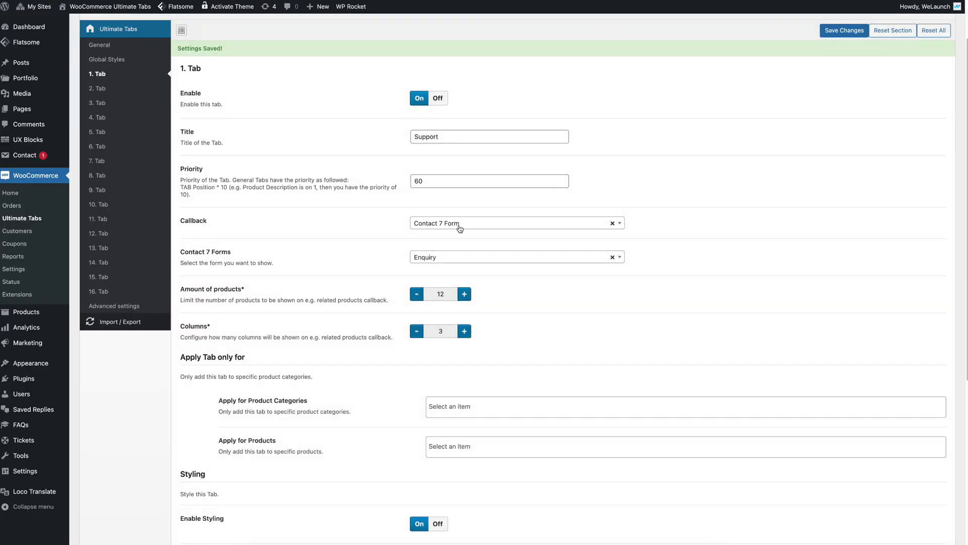
Step: Set the callback to Editor in Visual mode and type a custom support message with a contact e-mail
{"action": "left_click", "coordinate": [460, 229]}
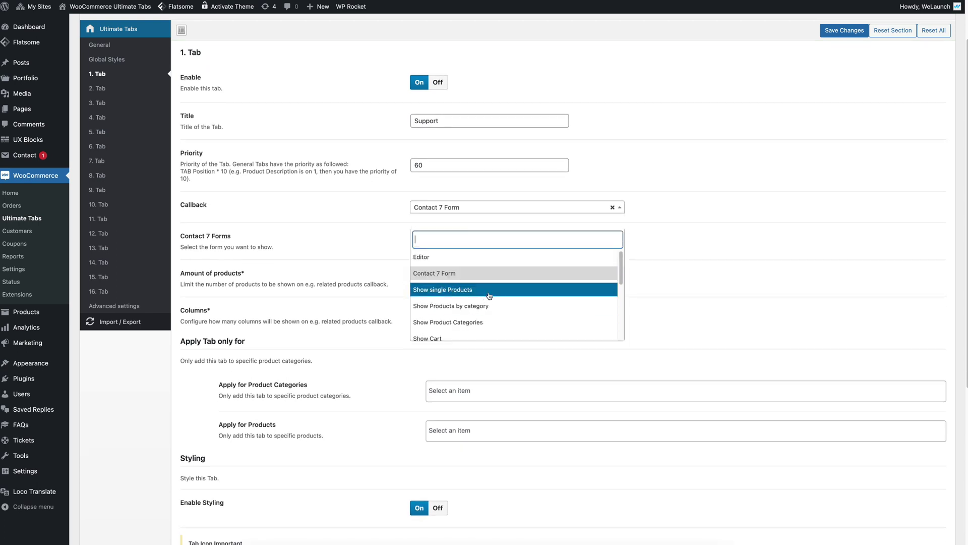
{"action": "left_click", "coordinate": [478, 258]}
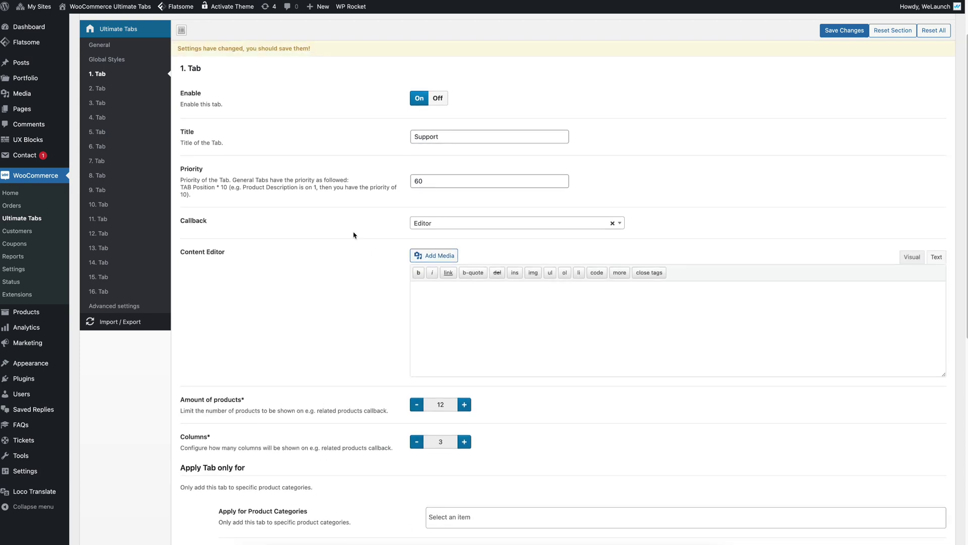
{"action": "left_click", "coordinate": [911, 257]}
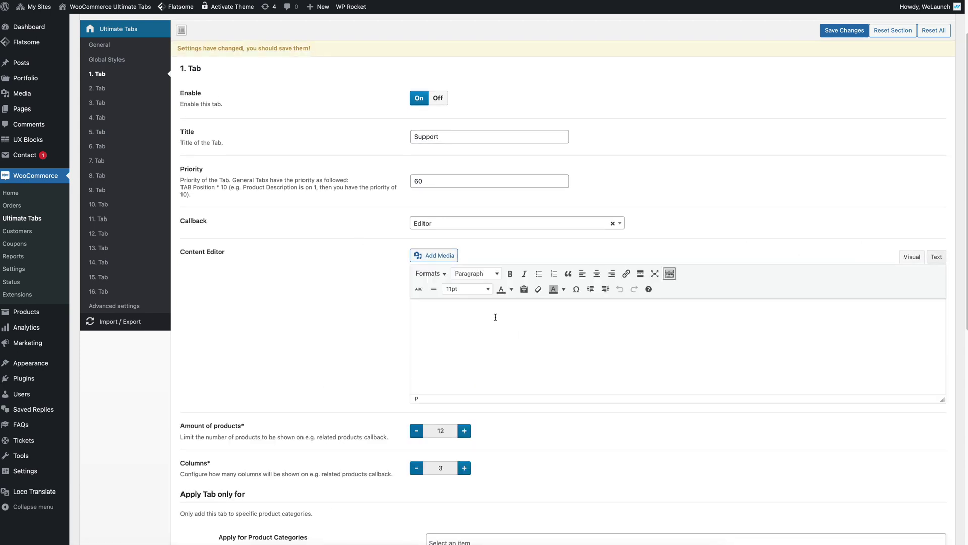
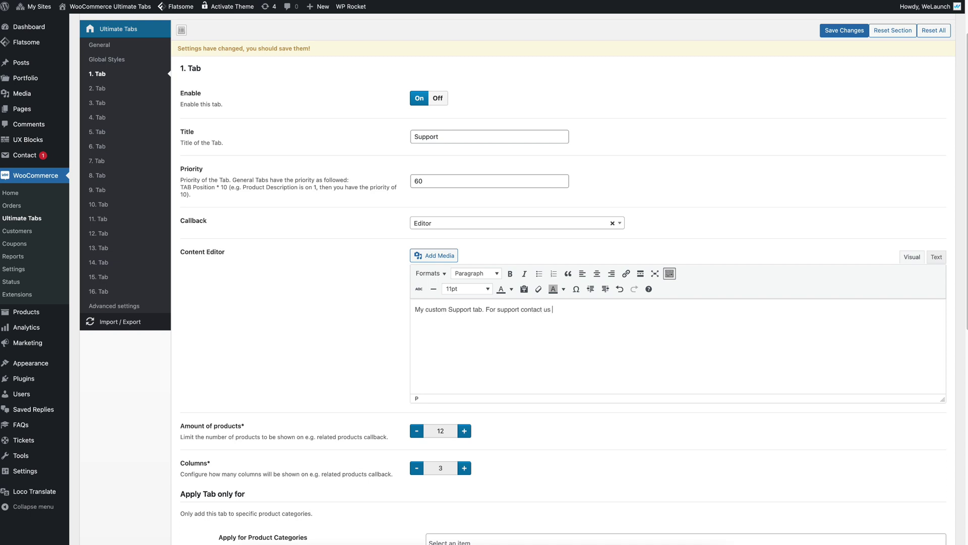
Step: Save the editor content, then reload the product page and open its Support tab
{"action": "left_click", "coordinate": [863, 31]}
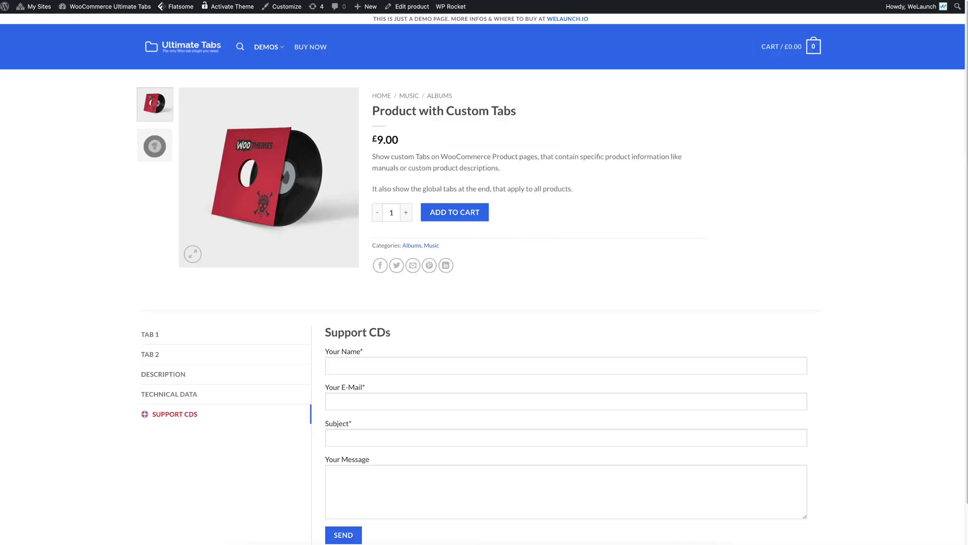
{"action": "key", "text": "ctrl+r"}
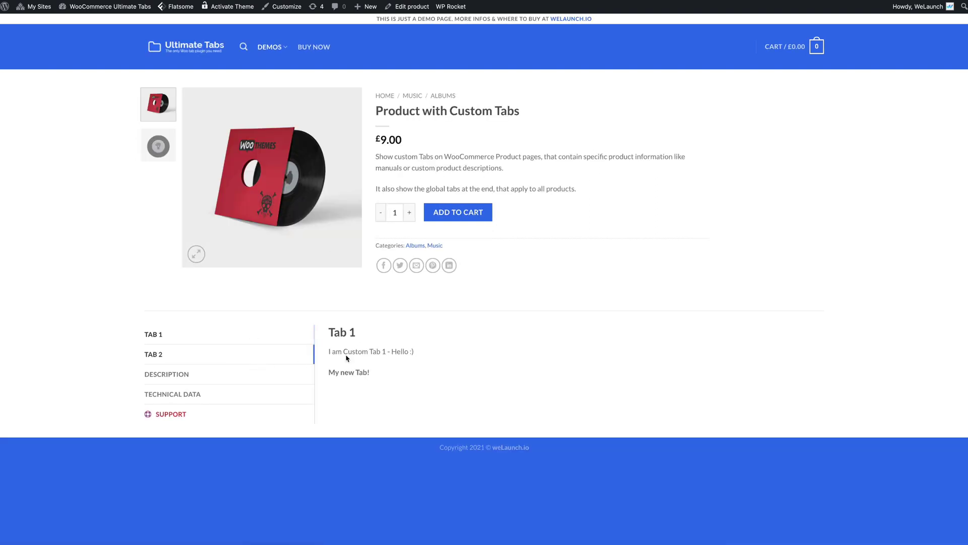
{"action": "left_click_drag", "start_coordinate": [331, 332], "coordinate": [392, 333]}
{"action": "left_click", "coordinate": [184, 417]}
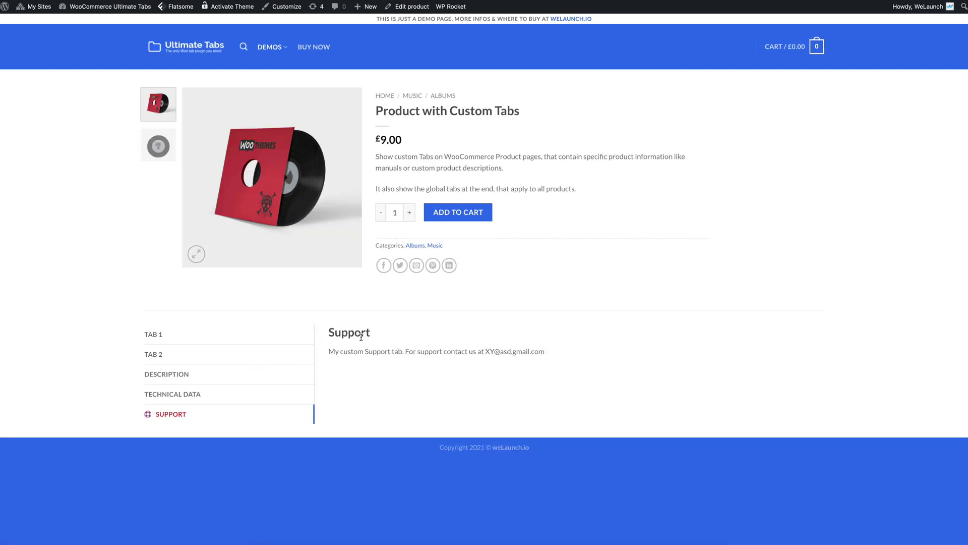
Step: Check the Support heading, the custom message and the contact e-mail, then go back to Ultimate Tabs
{"action": "double_click", "coordinate": [349, 334]}
{"action": "double_click", "coordinate": [355, 351]}
{"action": "left_click_drag", "start_coordinate": [403, 353], "coordinate": [504, 352]}
{"action": "left_click", "coordinate": [592, 358]}
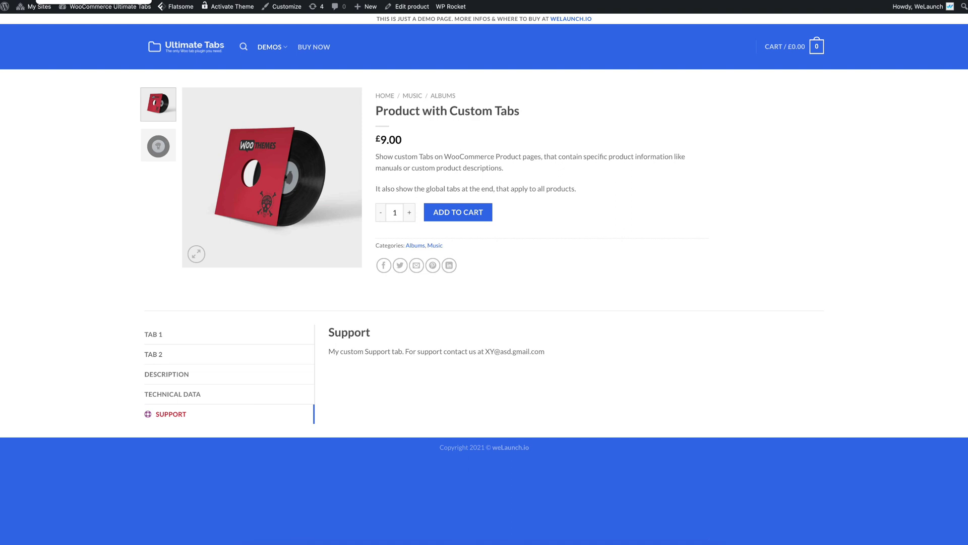
{"action": "key", "text": "ctrl+Tab"}
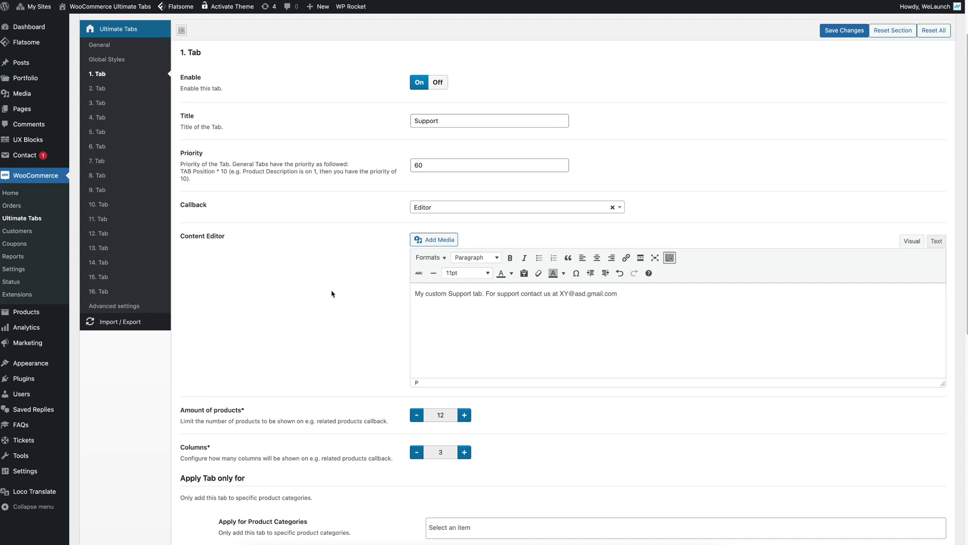
Step: Set the callback to Show Product Categories and add Music to Show Categories
{"action": "left_click", "coordinate": [433, 207]}
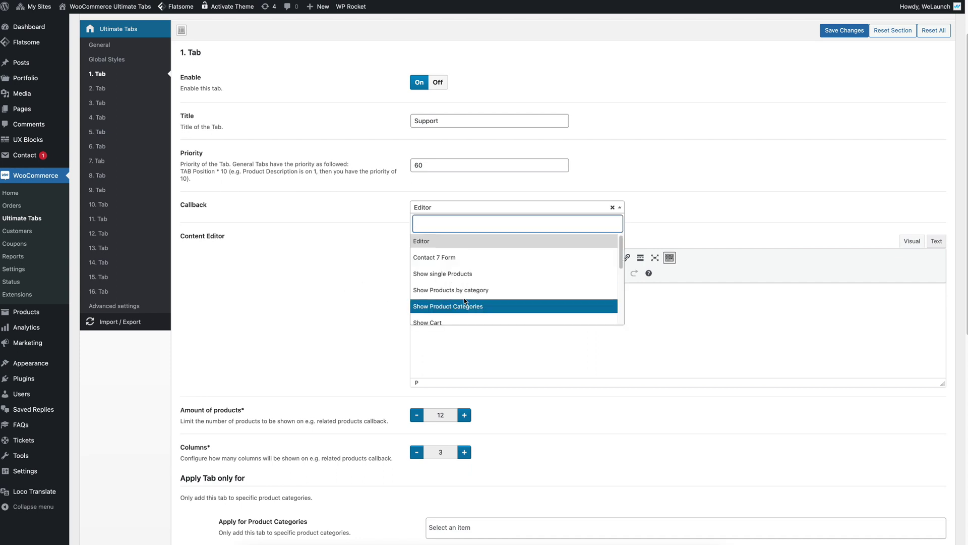
{"action": "left_click", "coordinate": [481, 281]}
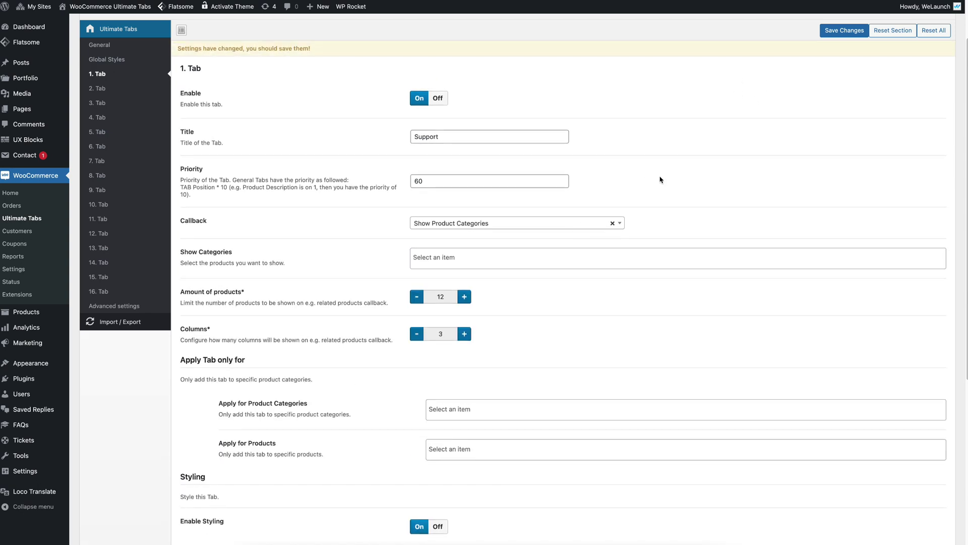
{"action": "left_click", "coordinate": [464, 258]}
{"action": "type", "text": "musi"}
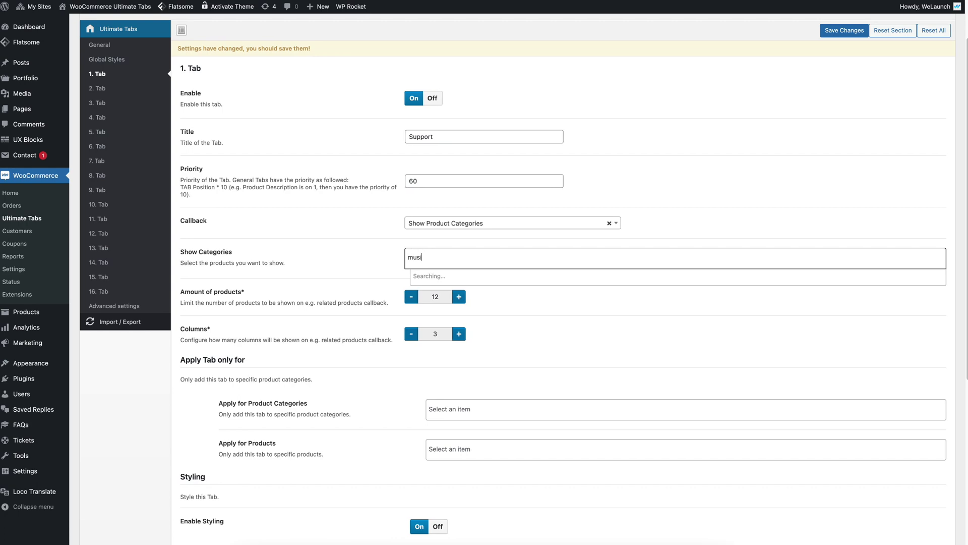
{"action": "left_click", "coordinate": [455, 276]}
Step: Save and view the Music categories in the product page's Support tab
{"action": "left_click", "coordinate": [849, 31]}
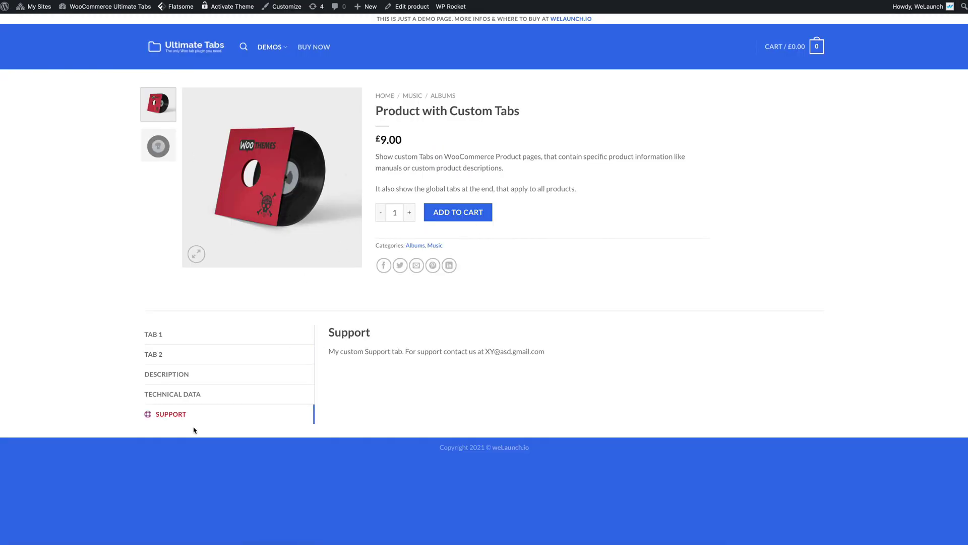
{"action": "key", "text": "super+r"}
{"action": "left_click", "coordinate": [176, 417]}
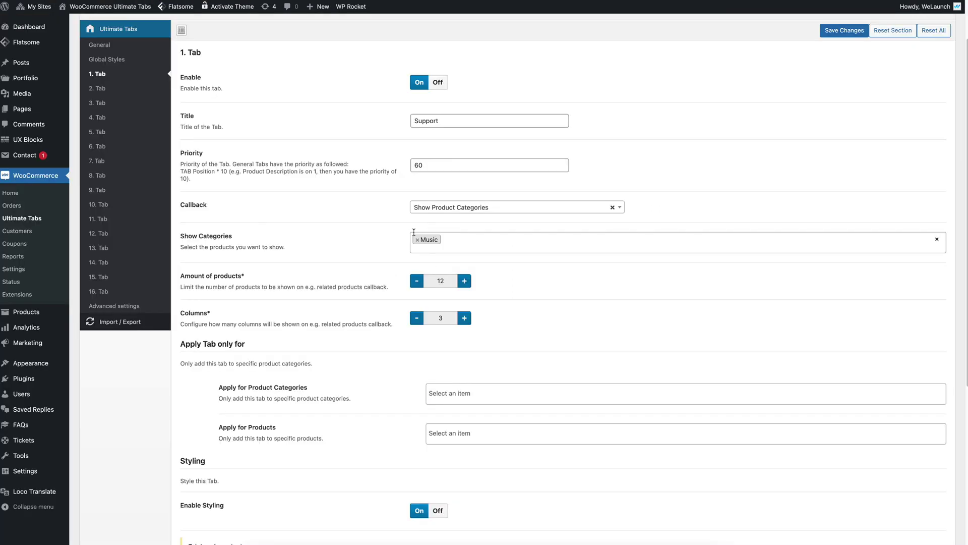
Step: Remove Music from Show Categories and browse the callback options without changing them
{"action": "left_click", "coordinate": [417, 240]}
{"action": "left_click", "coordinate": [450, 224]}
{"action": "scroll", "coordinate": [472, 312], "scroll_direction": "down", "scroll_amount": 2}
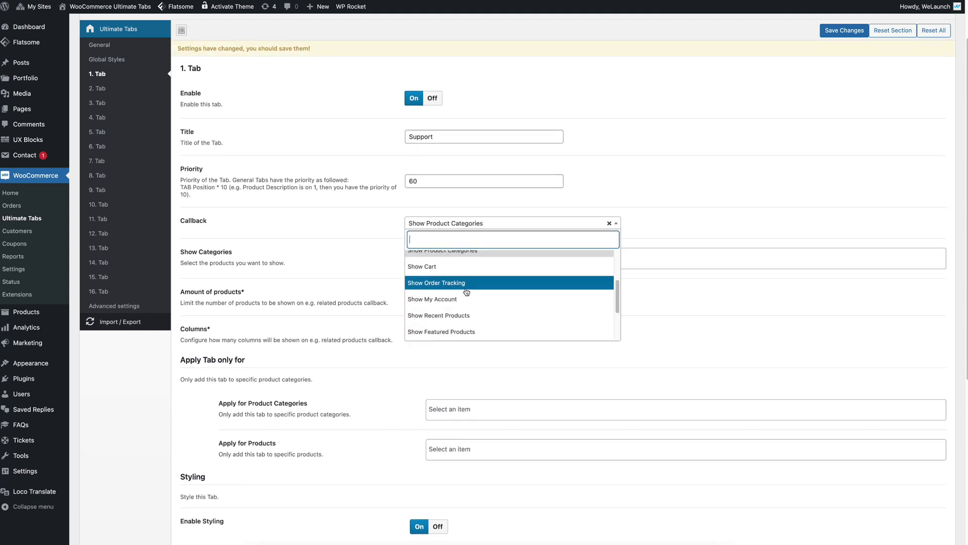
{"action": "scroll", "coordinate": [472, 303], "scroll_direction": "down", "scroll_amount": 1}
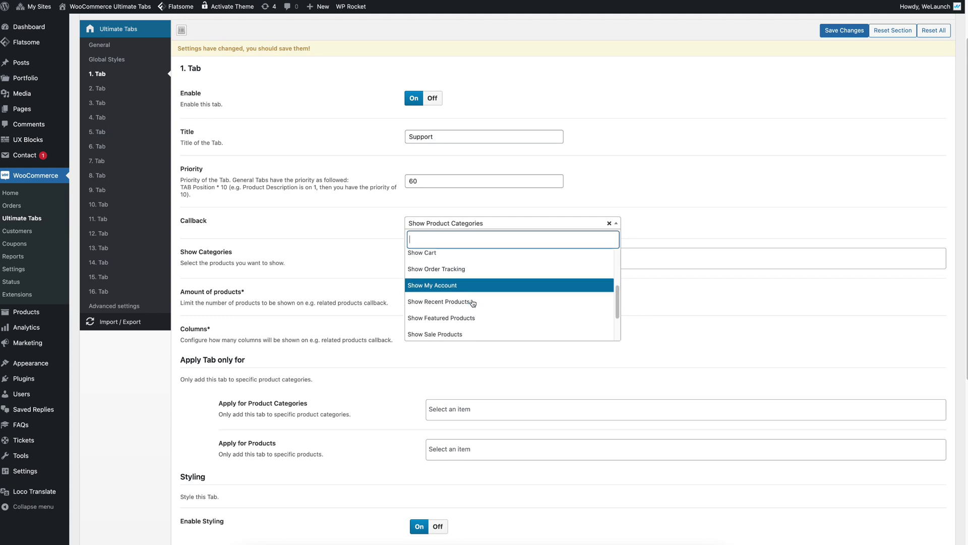
{"action": "scroll", "coordinate": [481, 313], "scroll_direction": "down", "scroll_amount": 2}
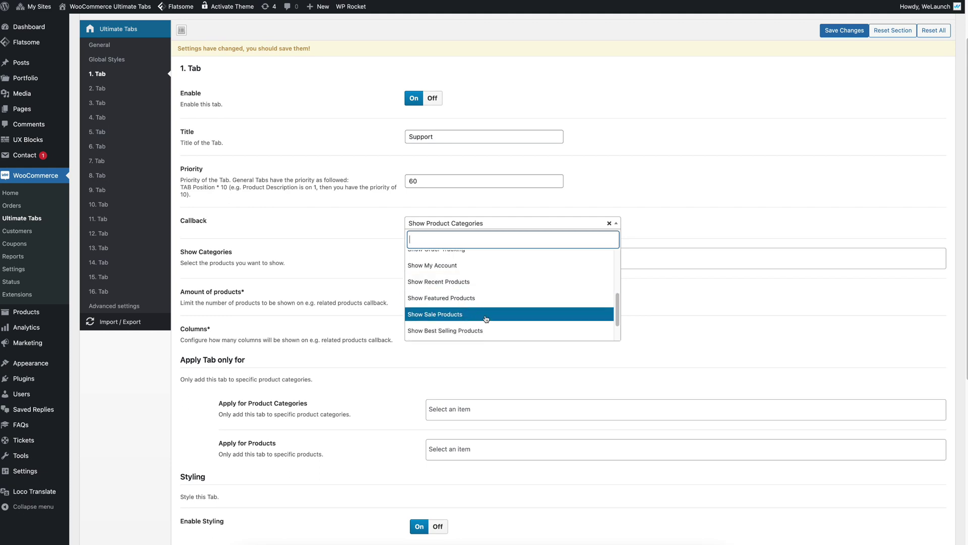
{"action": "scroll", "coordinate": [486, 318], "scroll_direction": "down", "scroll_amount": 2}
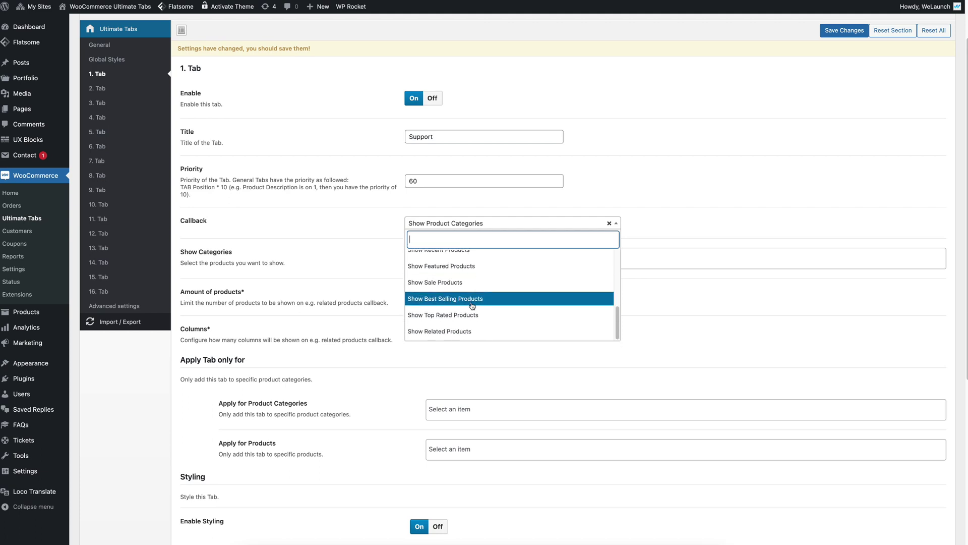
{"action": "left_click", "coordinate": [360, 241]}
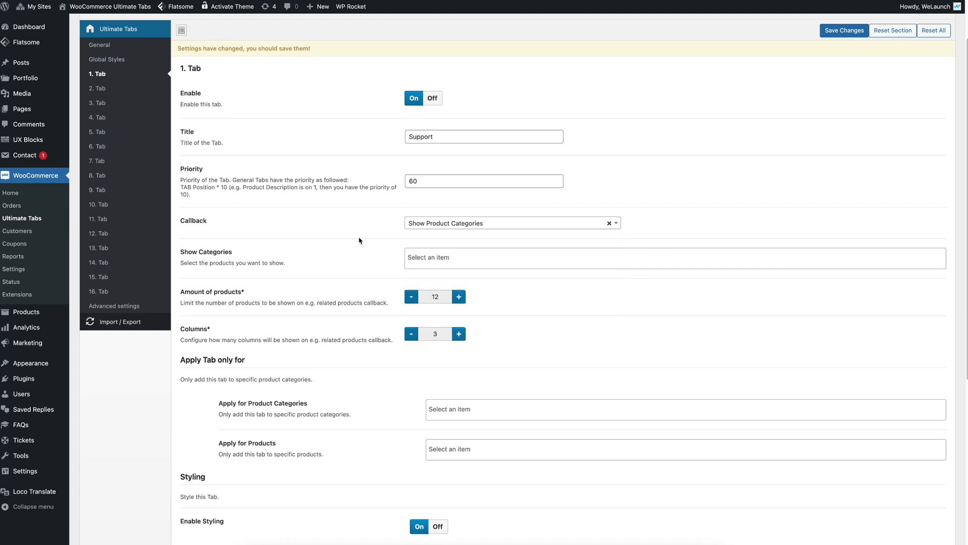